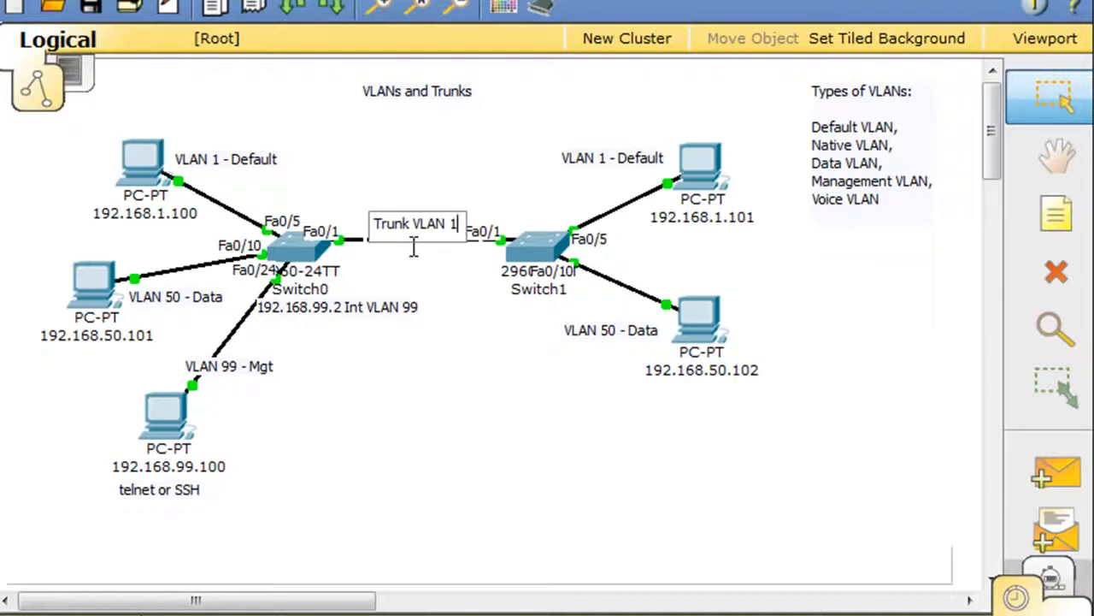
Complete the link note as "Trunk VLAN 1 -50" and move it just above the line between Switch0 and Switch1.
text(-50)
click(420, 304)
drag(428, 230, 412, 219)
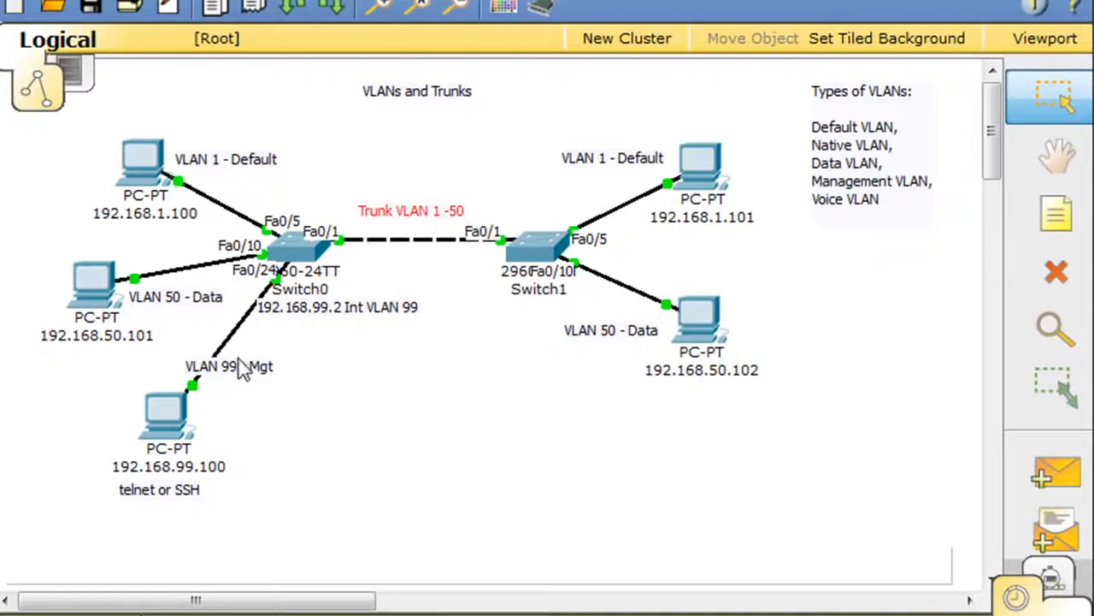
Change the note above the switch-to-switch link to read "Trunk VLAN 1-99".
double_click(453, 216)
drag(447, 212, 467, 214)
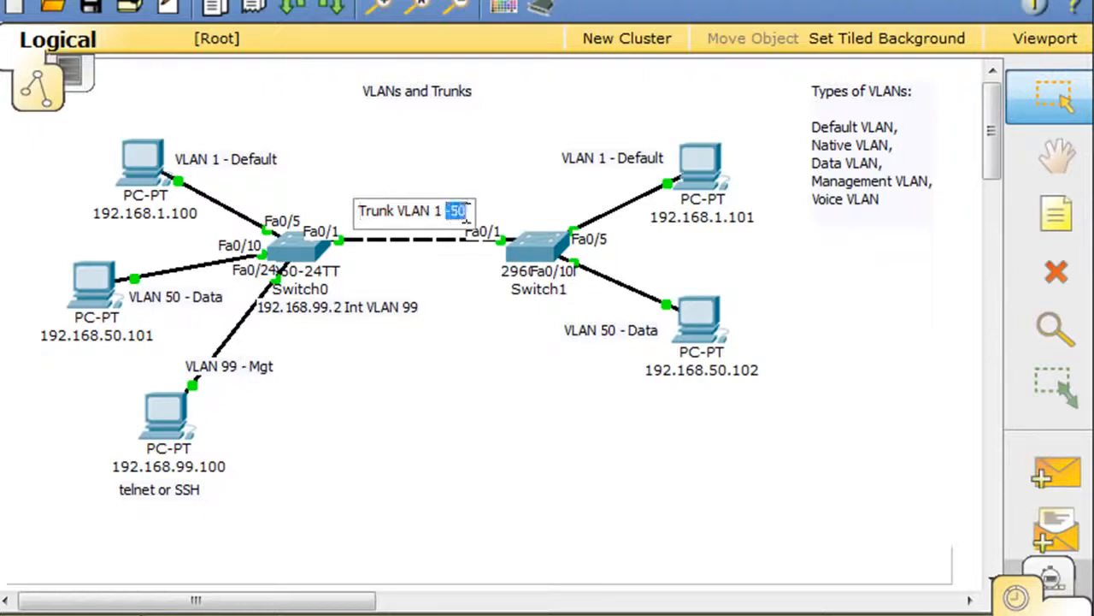
text(-99)
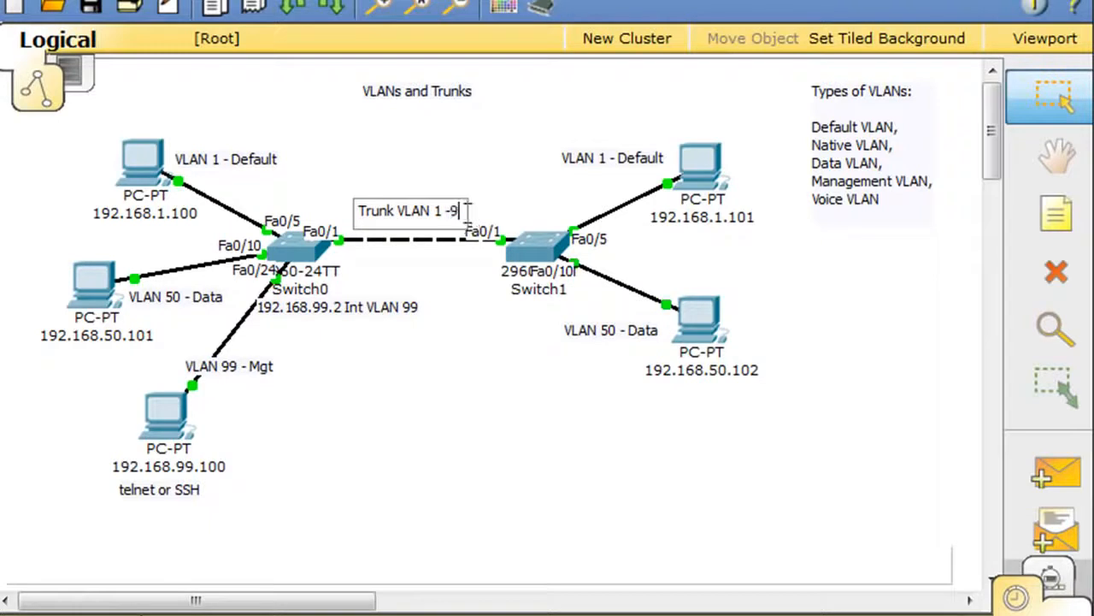
key(Left)
key(Left)
key(Left)
key(BackSpace)
click(444, 289)
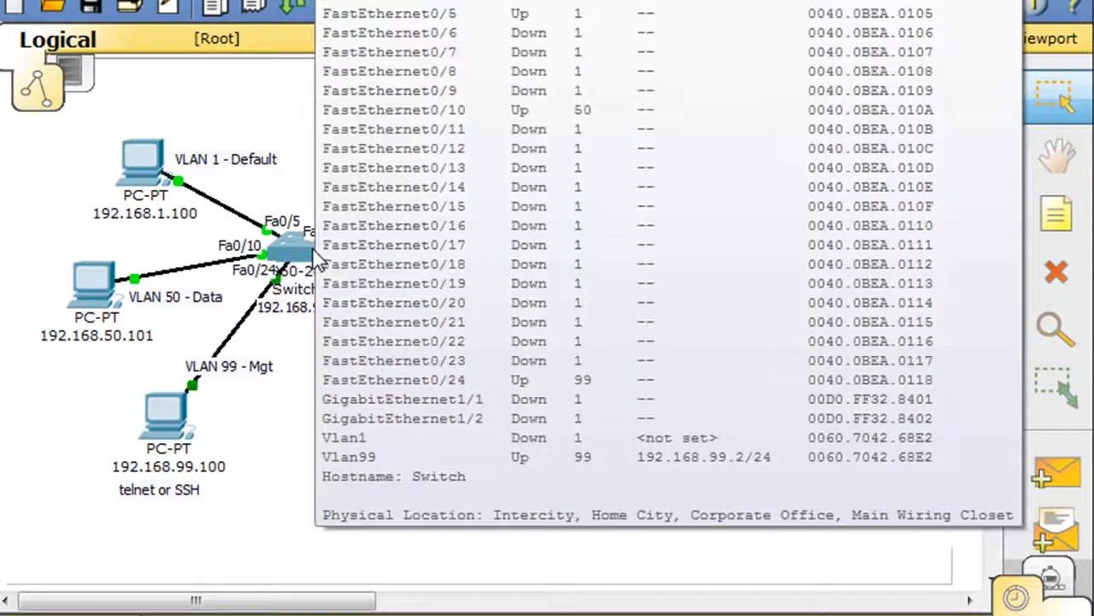
Open Switch0's command line, enter privileged mode with the enable password, and enter global configuration mode.
click(315, 246)
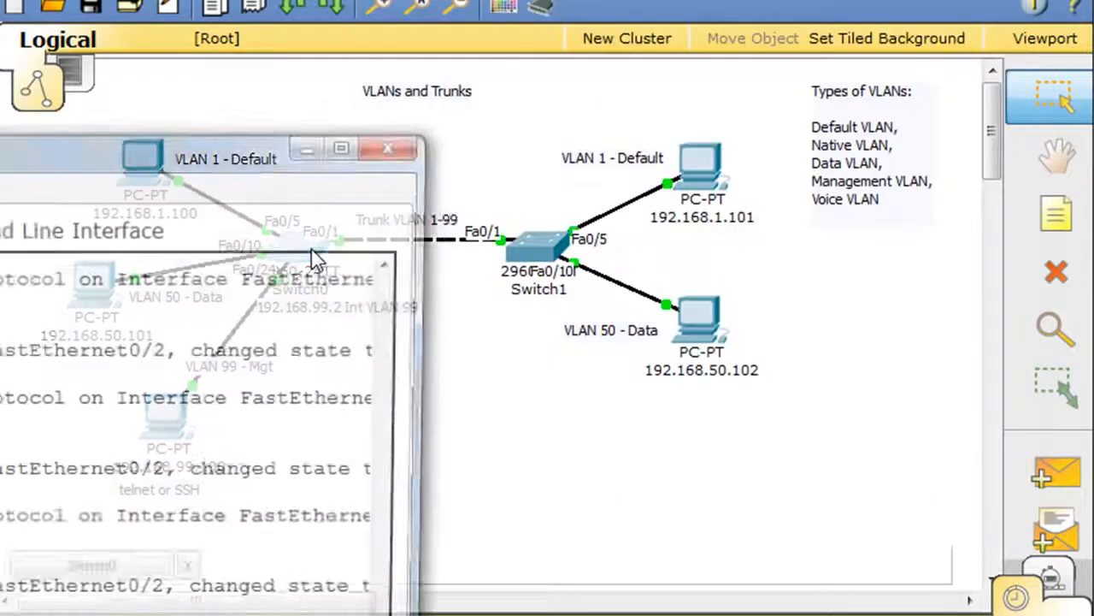
drag(291, 123, 666, 17)
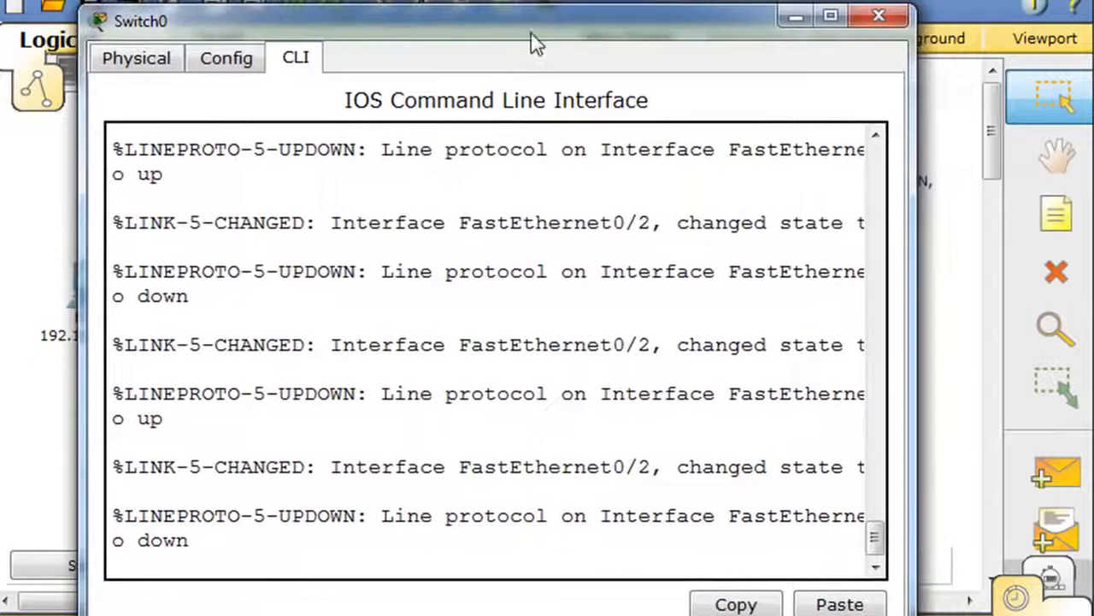
key(Return)
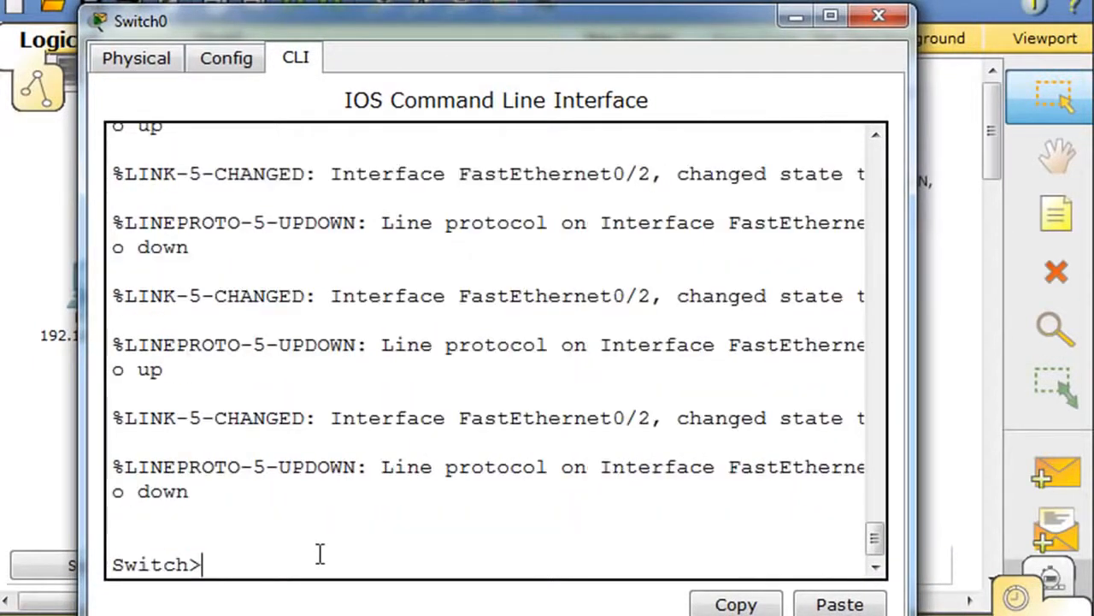
text(en)
key(Return)
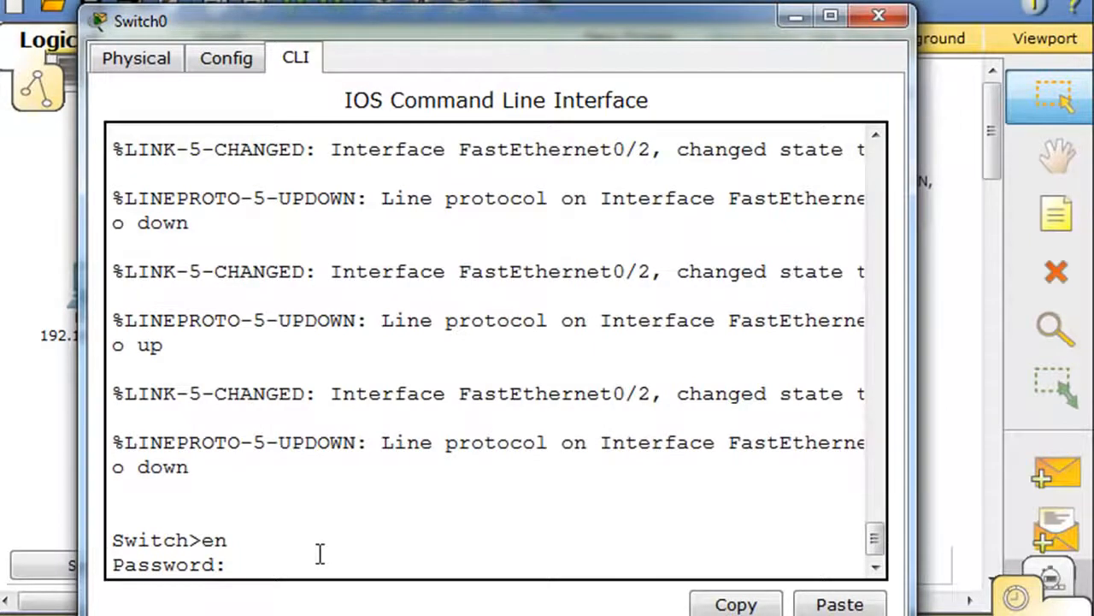
key(Return)
text(conf)
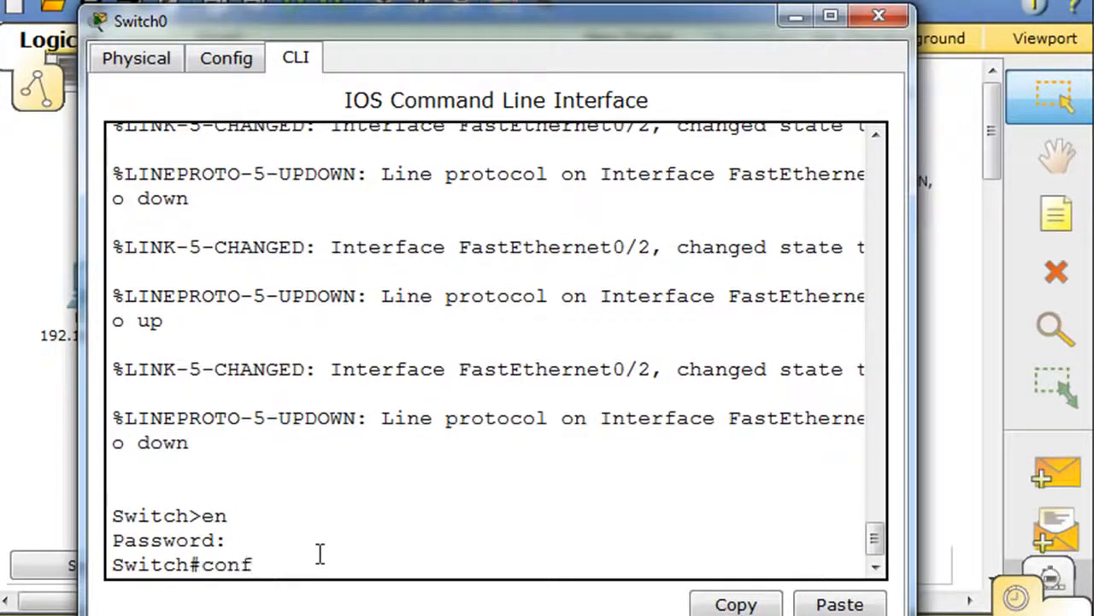
text( t)
key(Return)
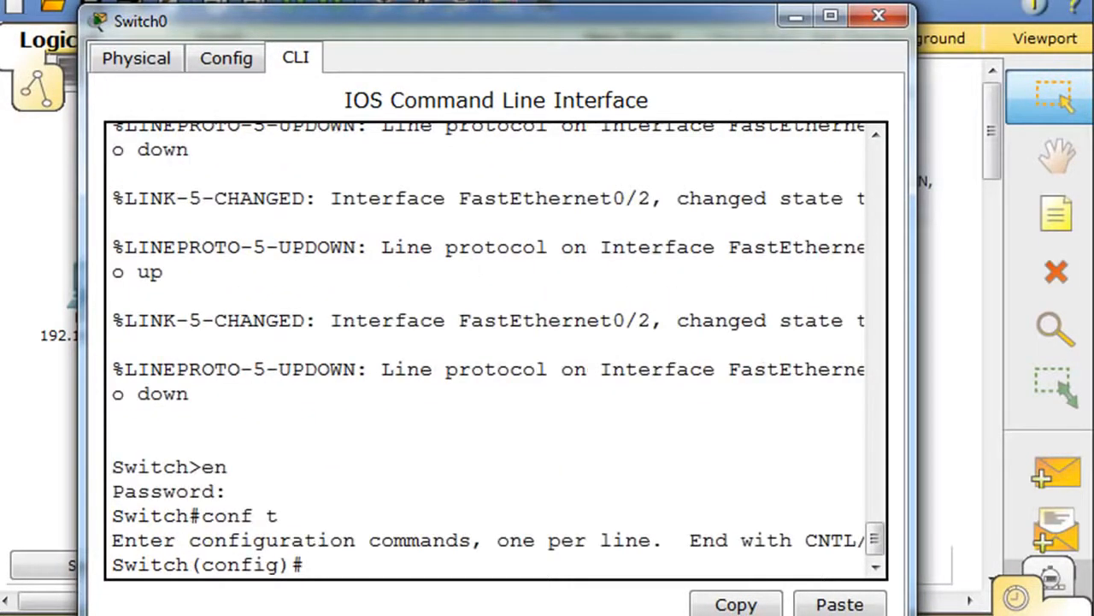
Widen the Switch0 window and set interface fa0/1 to trunk mode with "switchport mode trunk".
drag(494, 31, 501, 26)
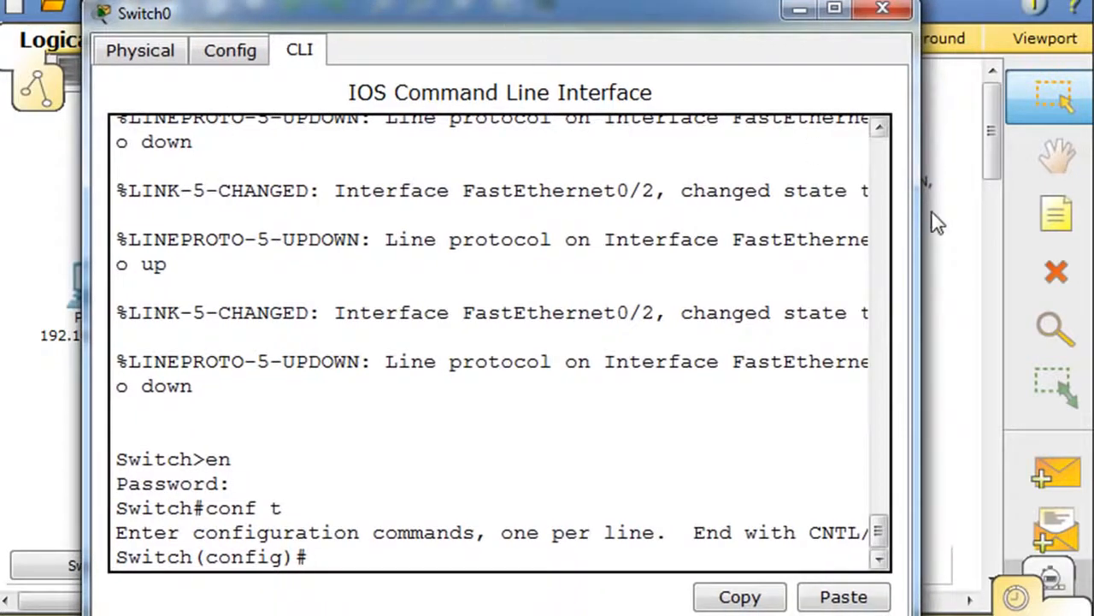
drag(916, 210, 992, 209)
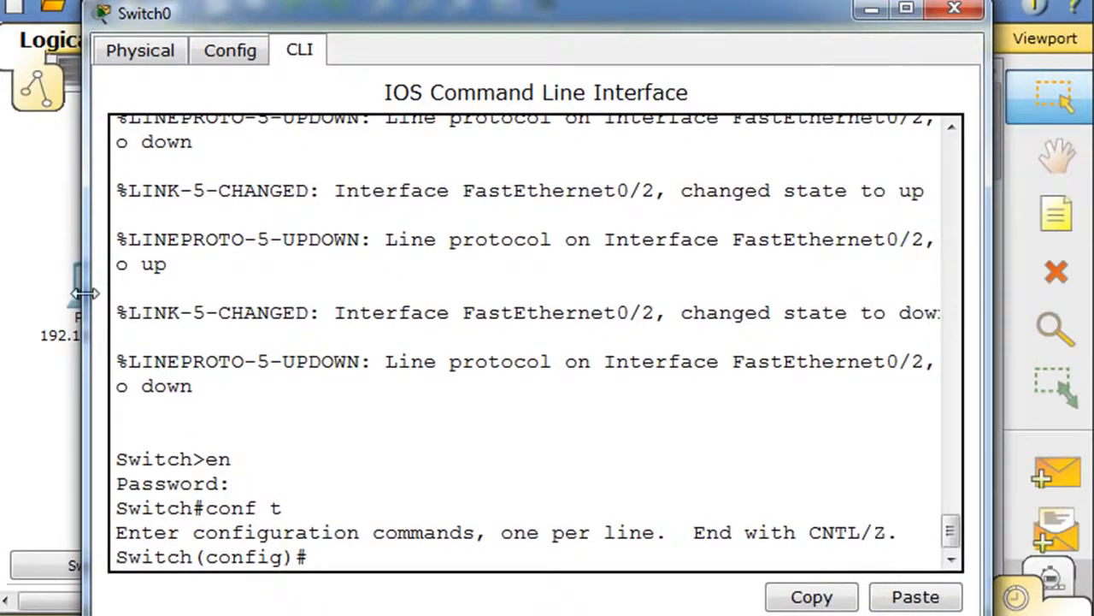
drag(85, 294, 60, 294)
text(in)
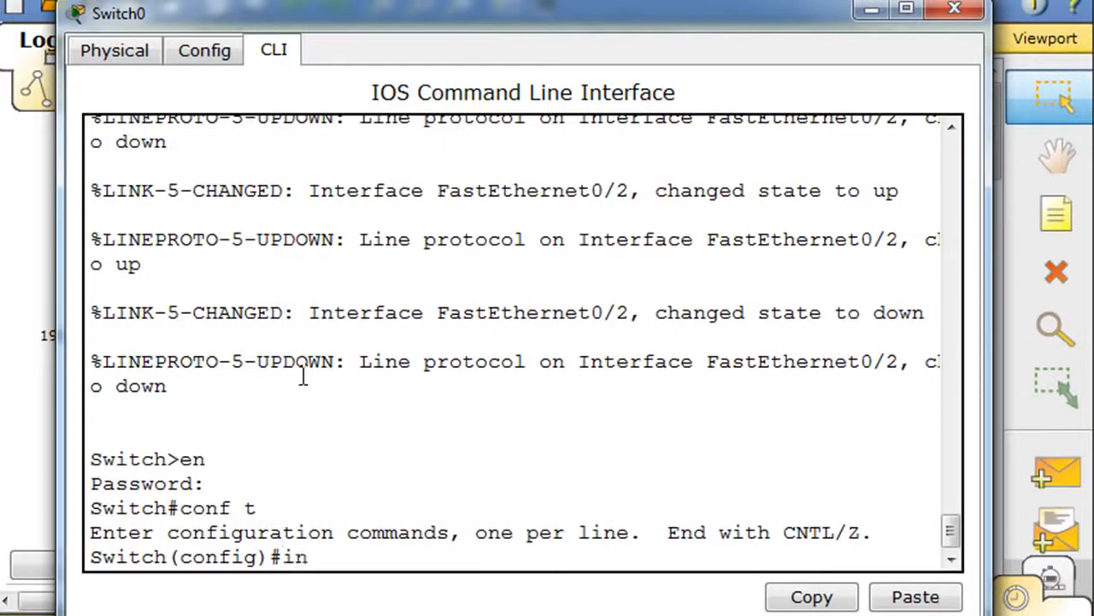
text(t fa0/1)
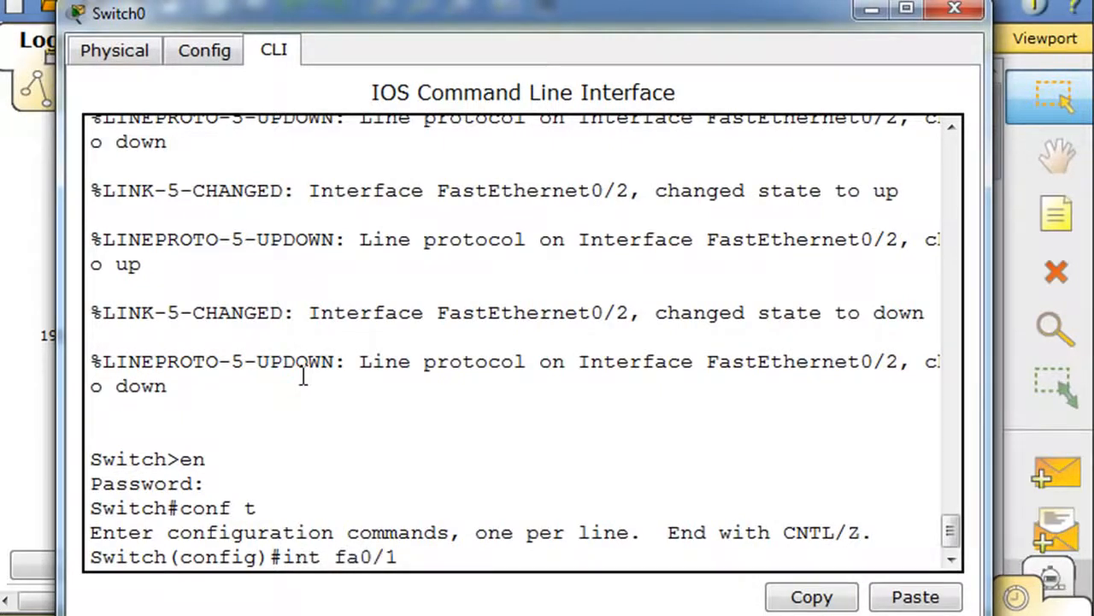
key(Return)
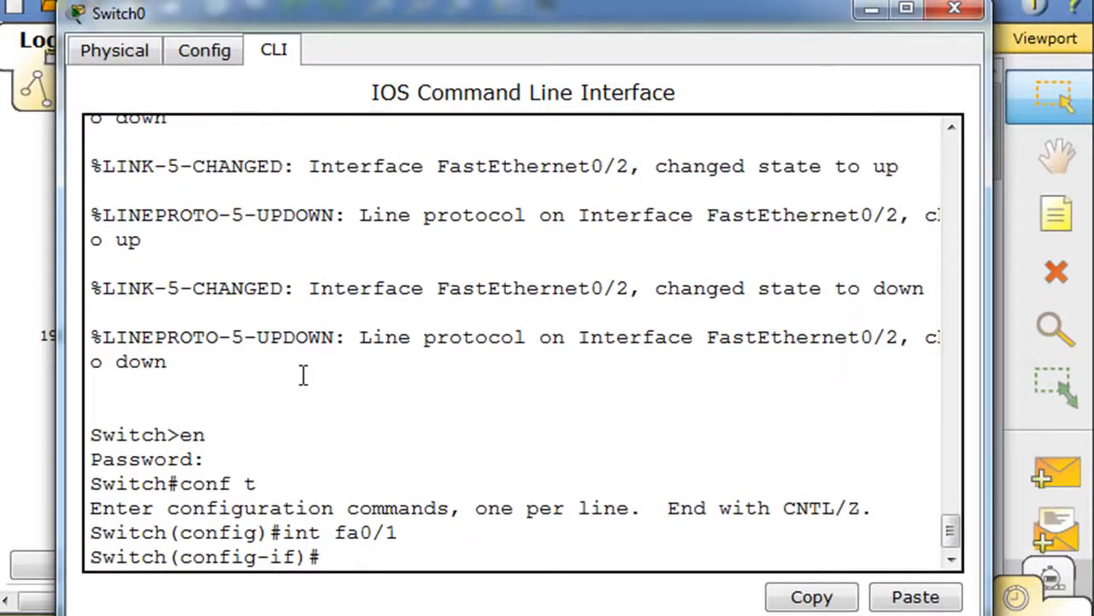
text(sw)
key(Tab)
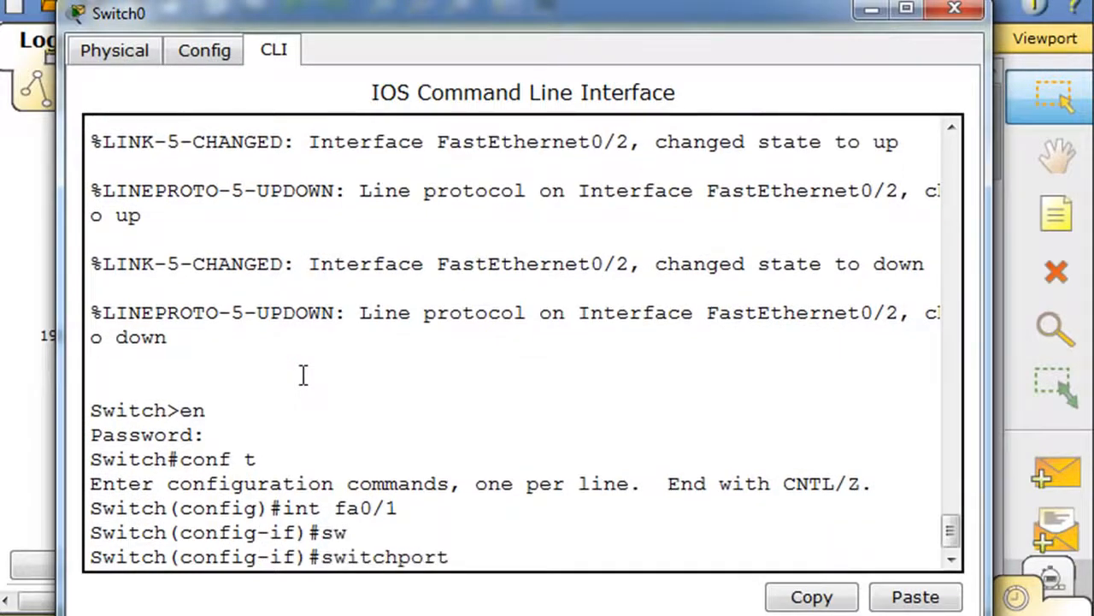
text(mode trunk)
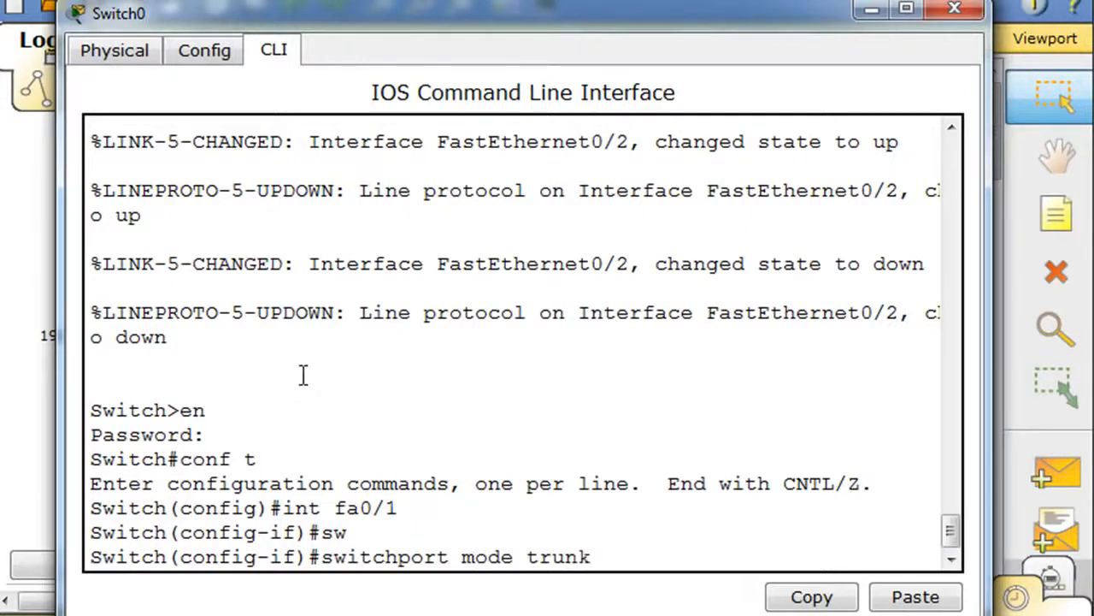
key(Return)
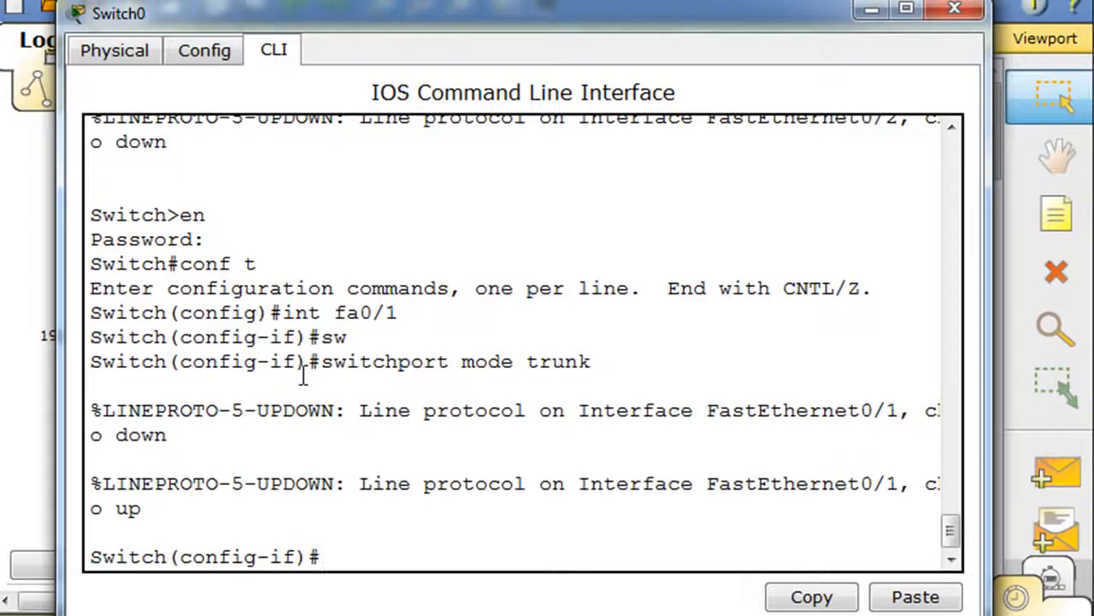
Allow VLANs 1-99 on Switch0's fa0/1 trunk with "switchport trunk allowed vlan 1-99", and end configuration mode.
key(Up)
key(BackSpace)
key(BackSpace)
key(BackSpace)
key(BackSpace)
key(BackSpace)
key(BackSpace)
key(BackSpace)
key(BackSpace)
key(BackSpace)
key(BackSpace)
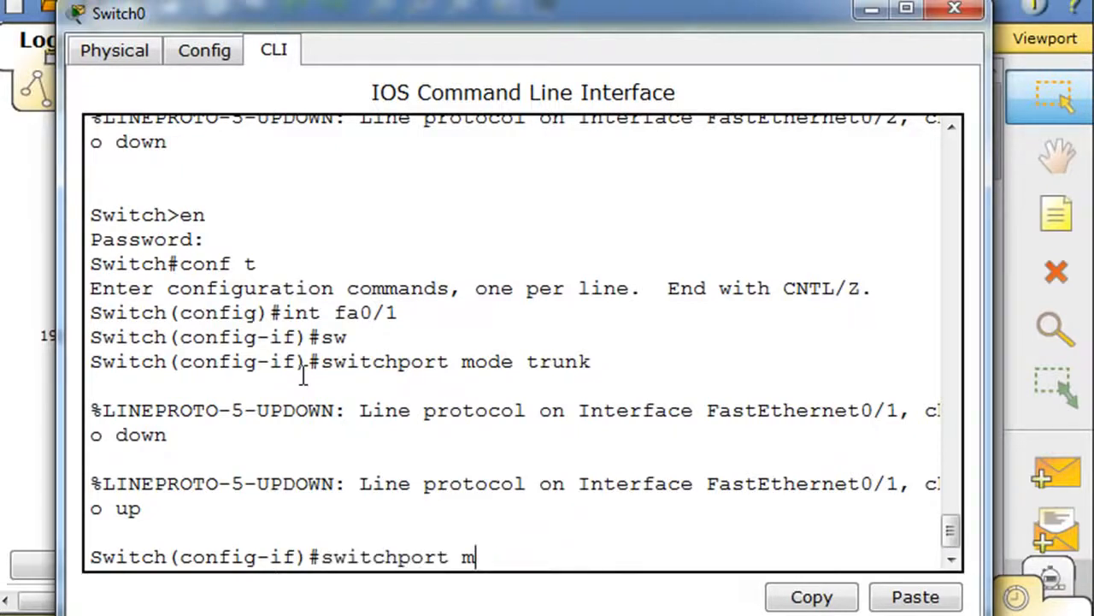
text(trunk)
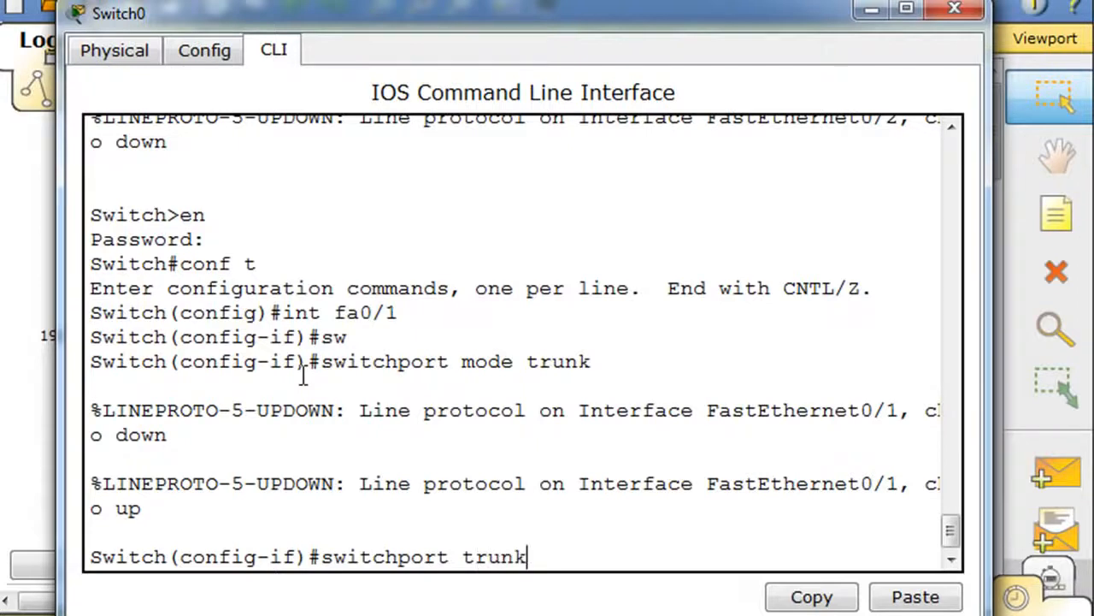
text( allowe)
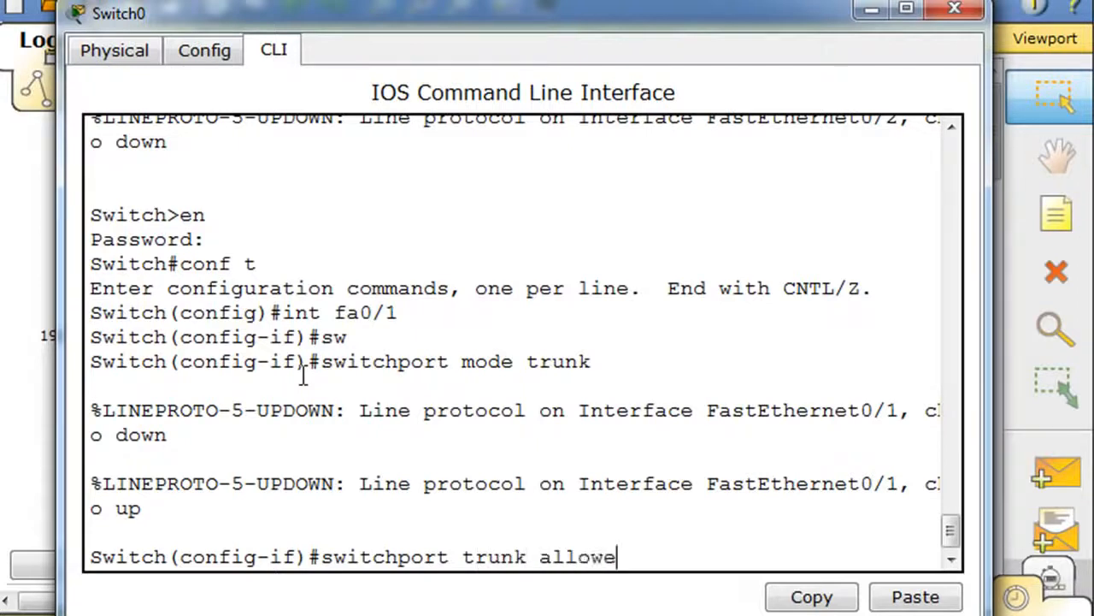
text(d val)
text(lan )
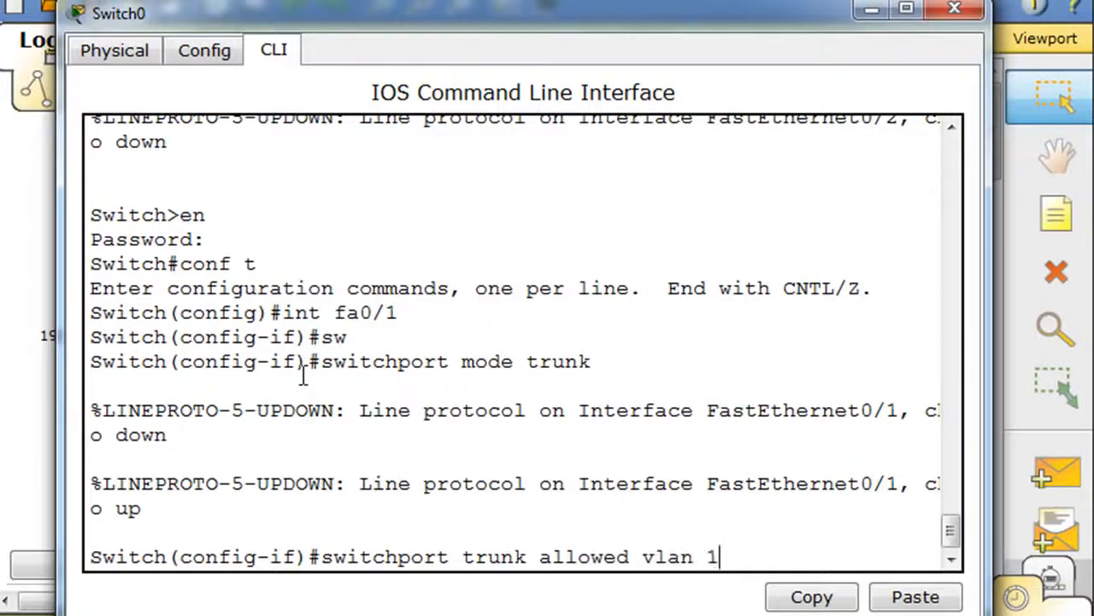
text(1-99)
key(Return)
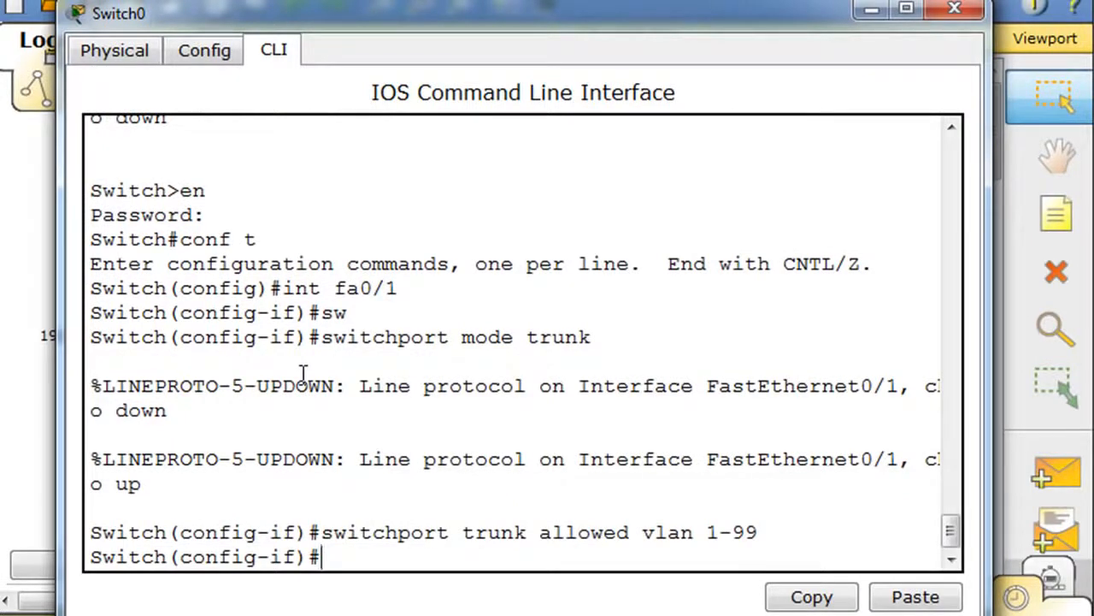
text(end)
key(Return)
key(Return)
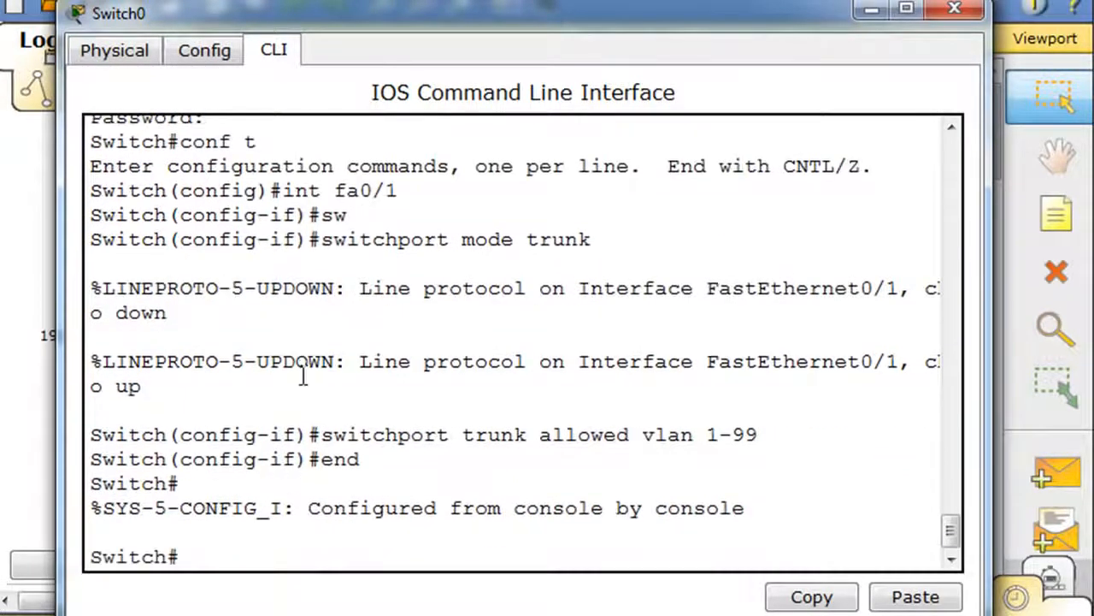
Display Switch0's running configuration with "show run" and page through it to check the trunk settings.
text(show run)
key(Return)
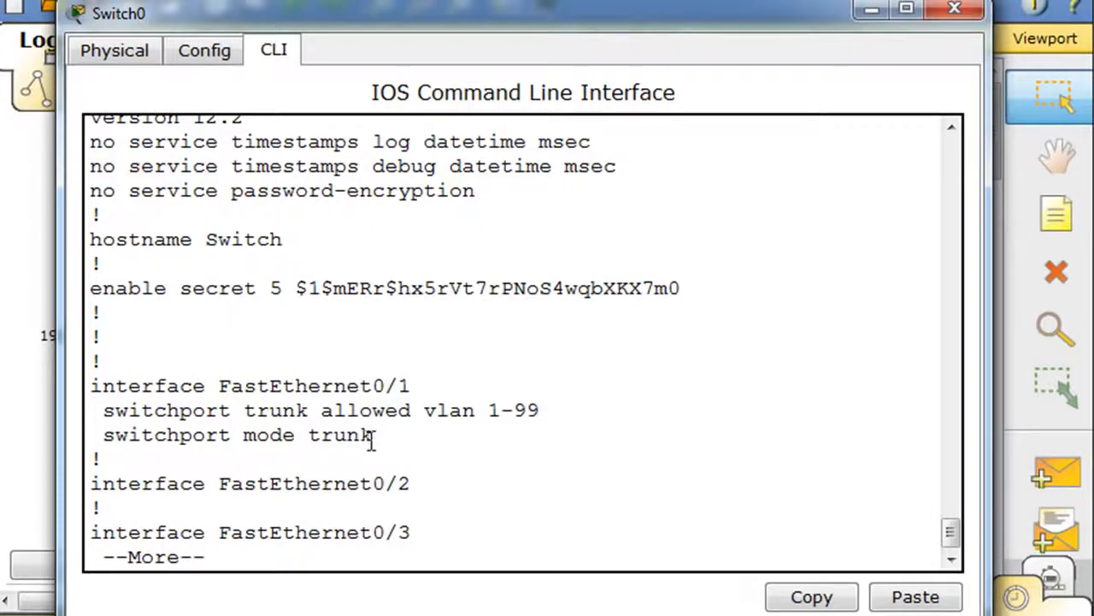
key(space)
key(space)
key(space)
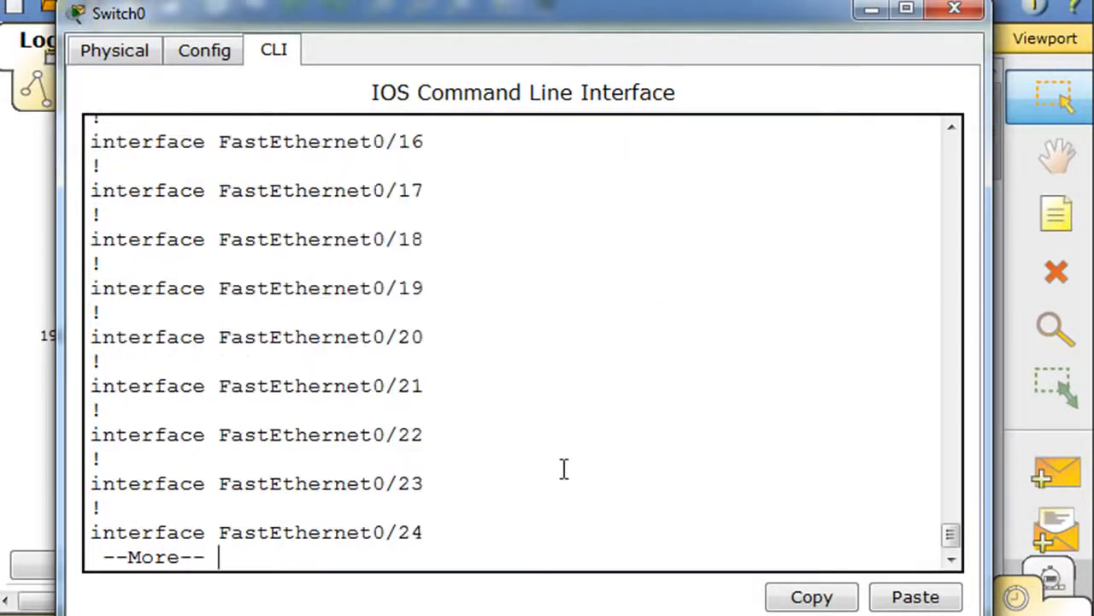
key(space)
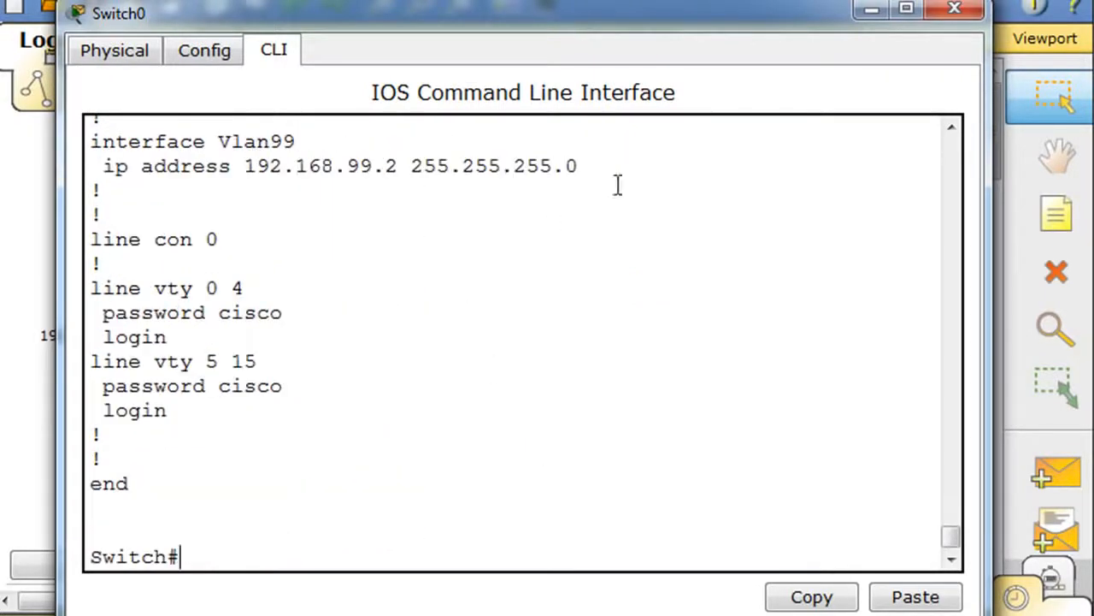
Minimize the Switch0 window and reposition the "Trunk VLAN 1-99" note slightly above the link between the switches.
click(868, 11)
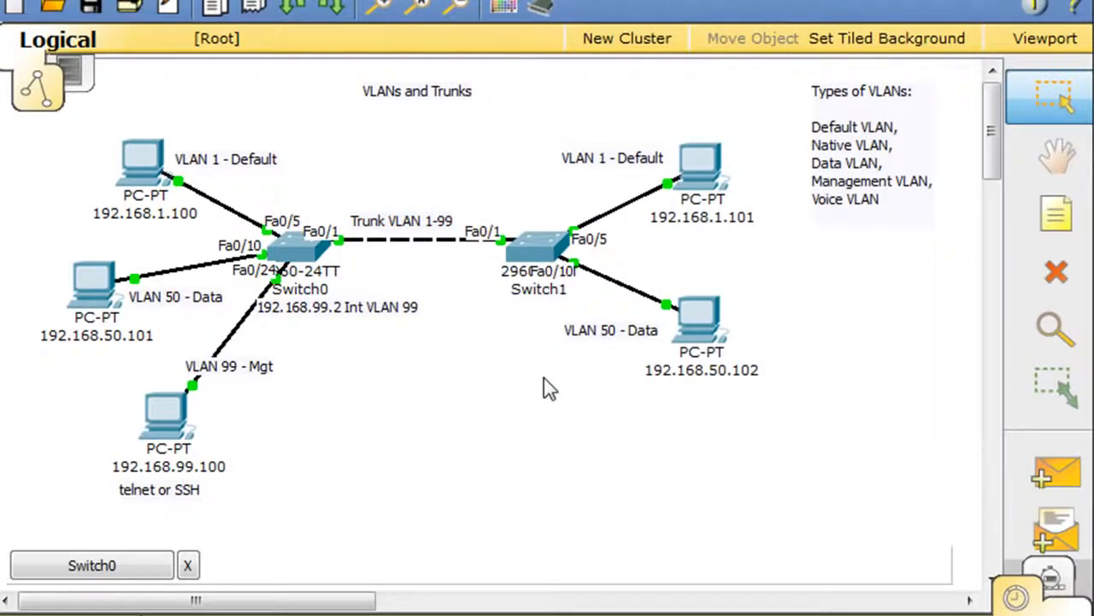
drag(411, 219, 412, 214)
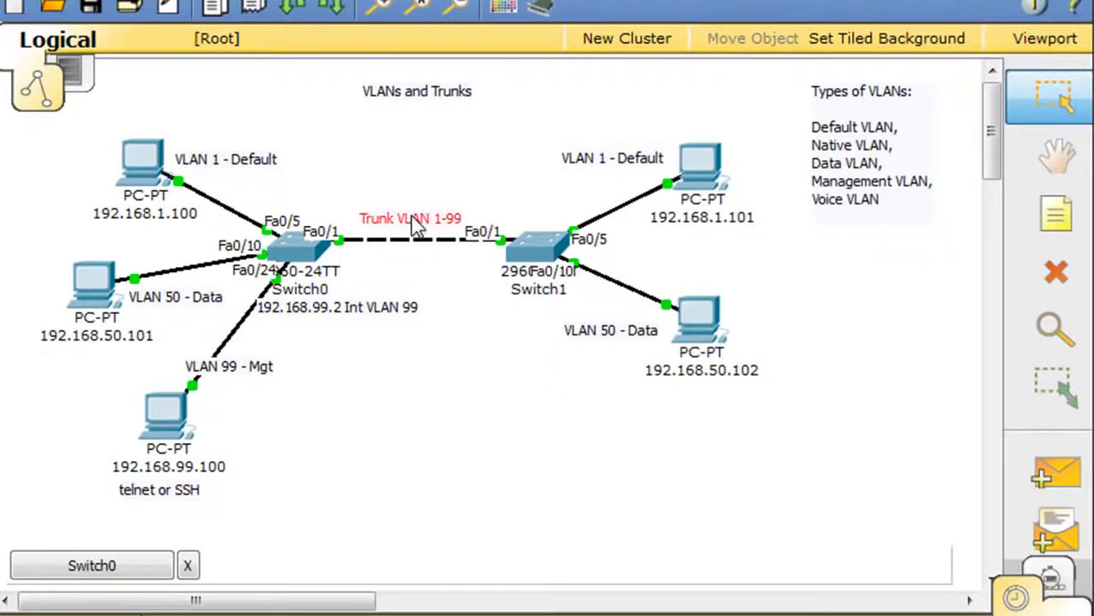
click(462, 359)
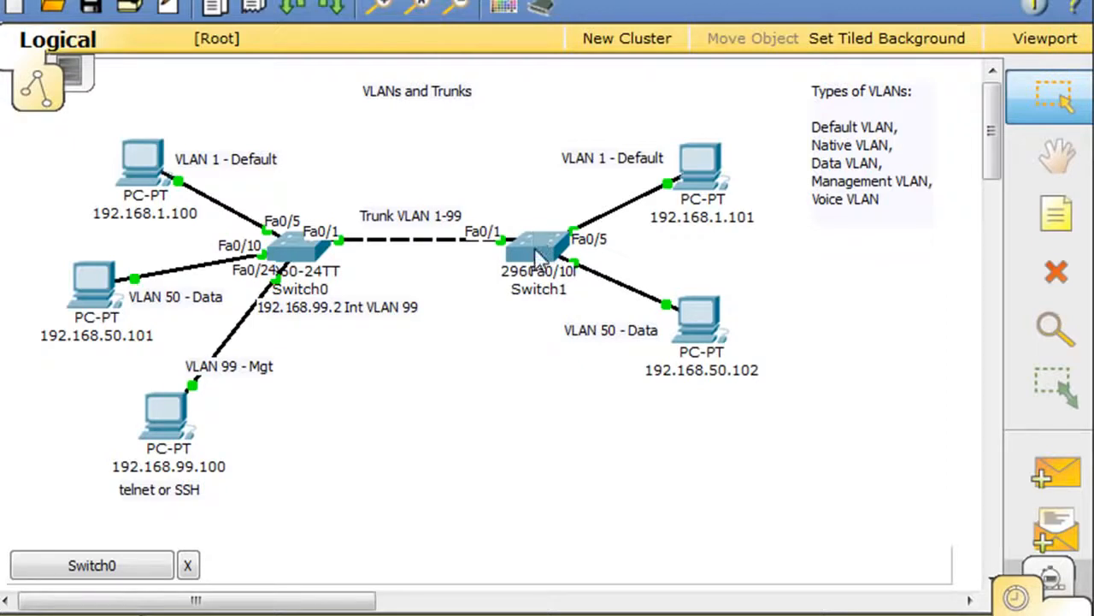
Open Switch1's command line and enter privileged mode and global configuration mode with "enable" and "conf t".
mouse_move(535, 248)
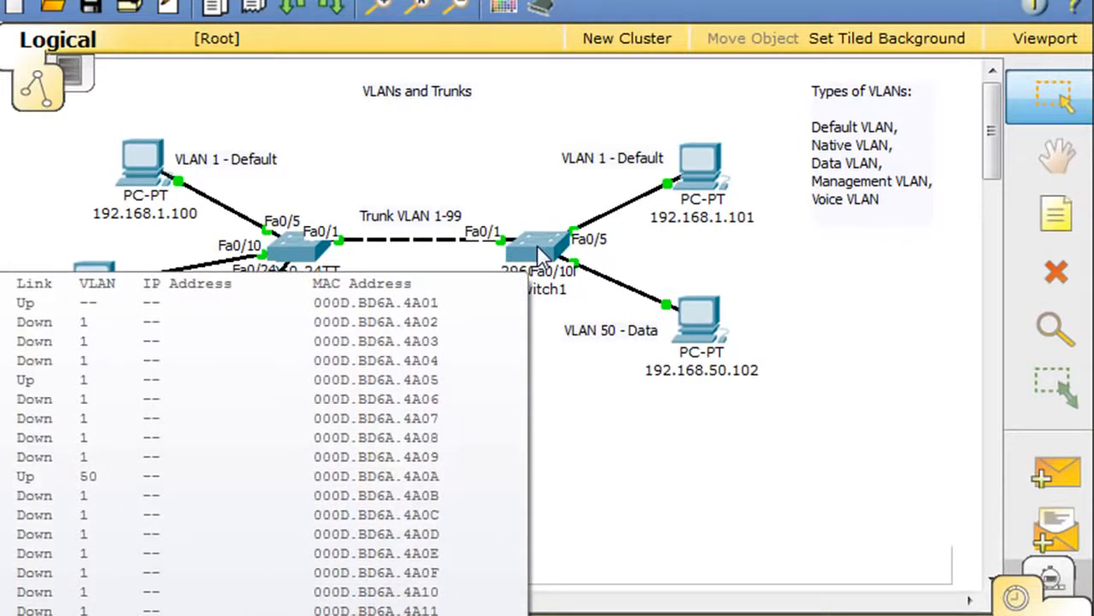
click(537, 244)
drag(67, 6, 671, 41)
key(Return)
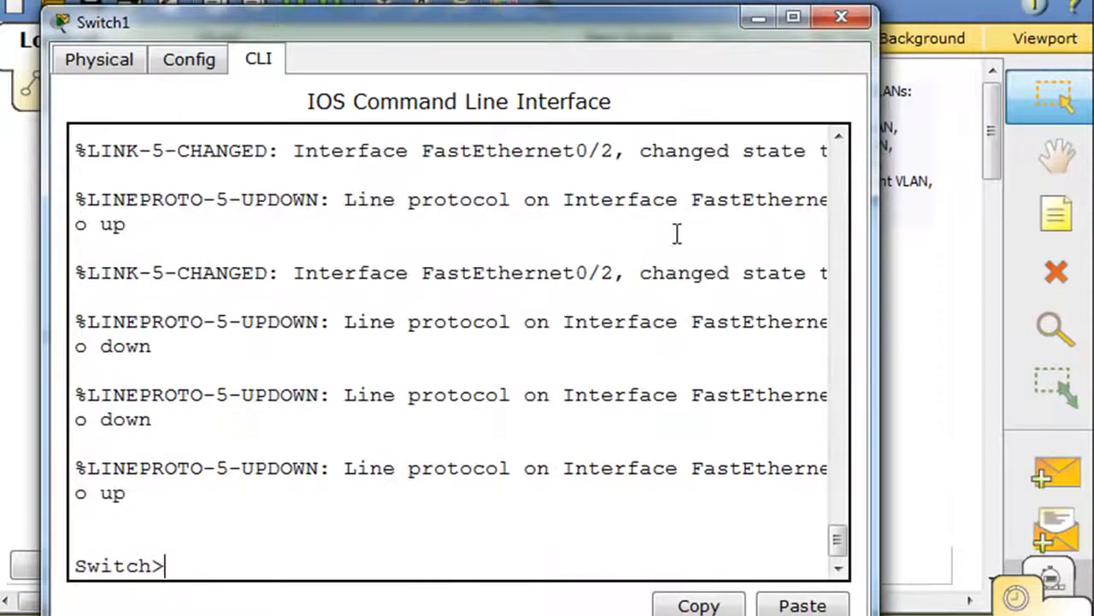
text(enable)
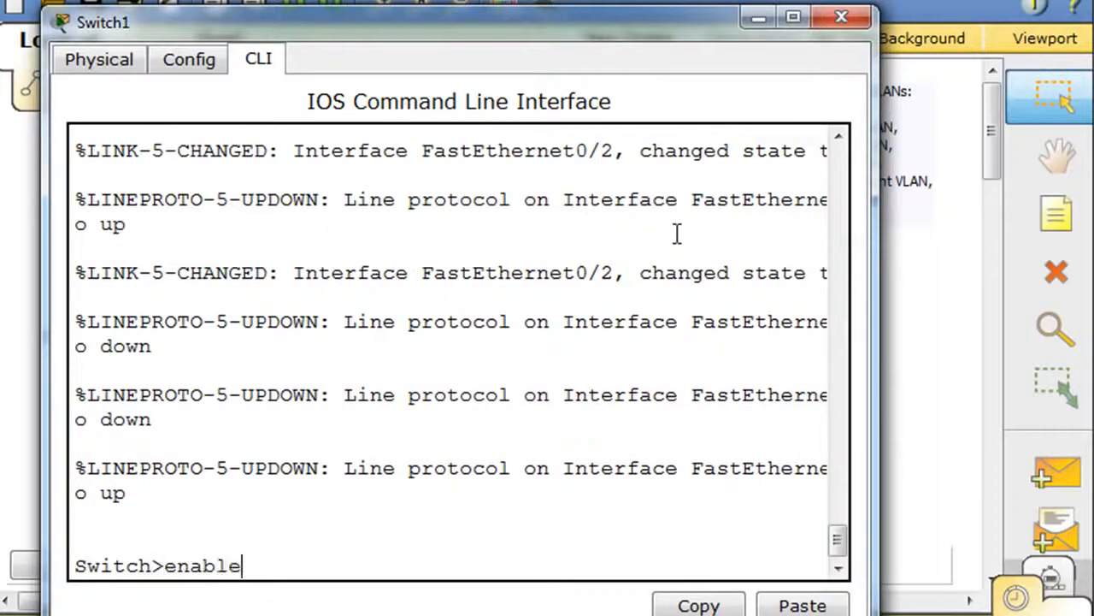
key(Return)
text(conf t)
key(Return)
Enter Switch1's fa0/1 interface configuration with "int fa0/1" and set the port to trunking with "switchport mode trunk".
text(in)
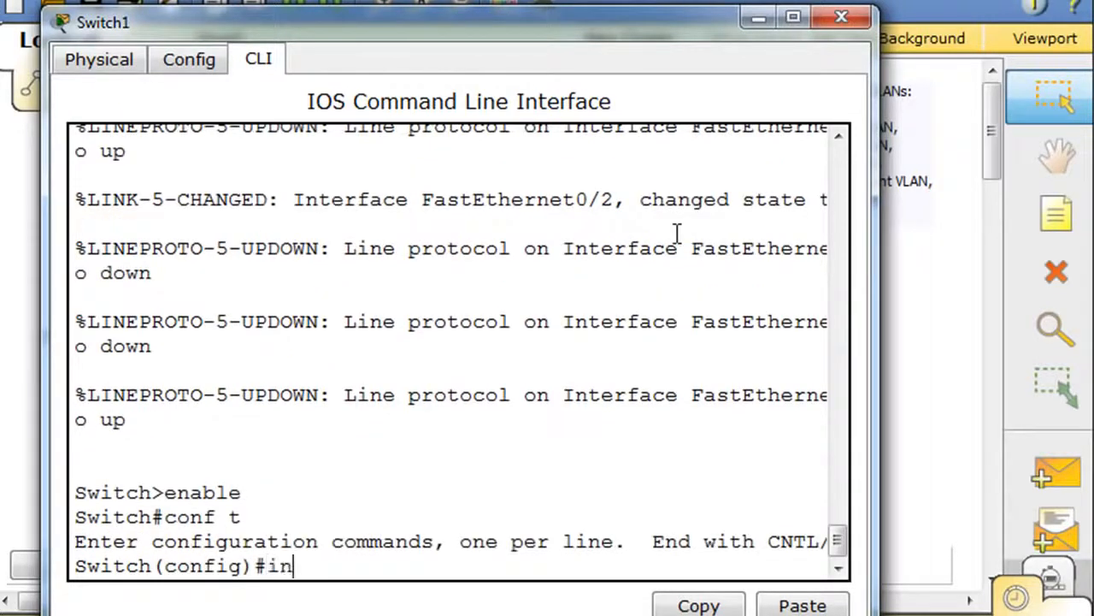
text(t fa0)
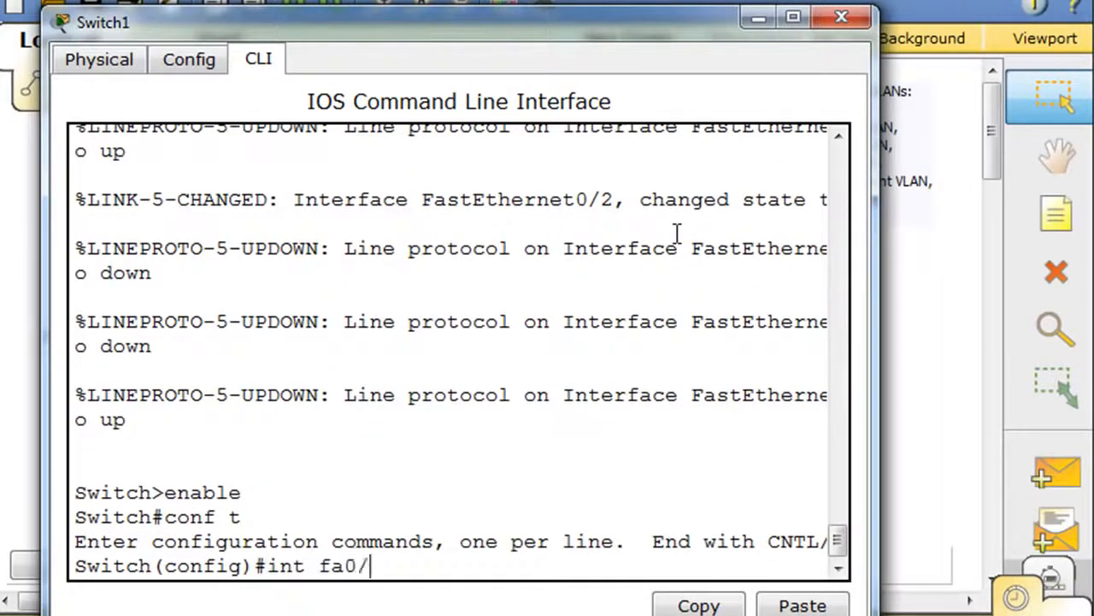
text(/1)
key(Return)
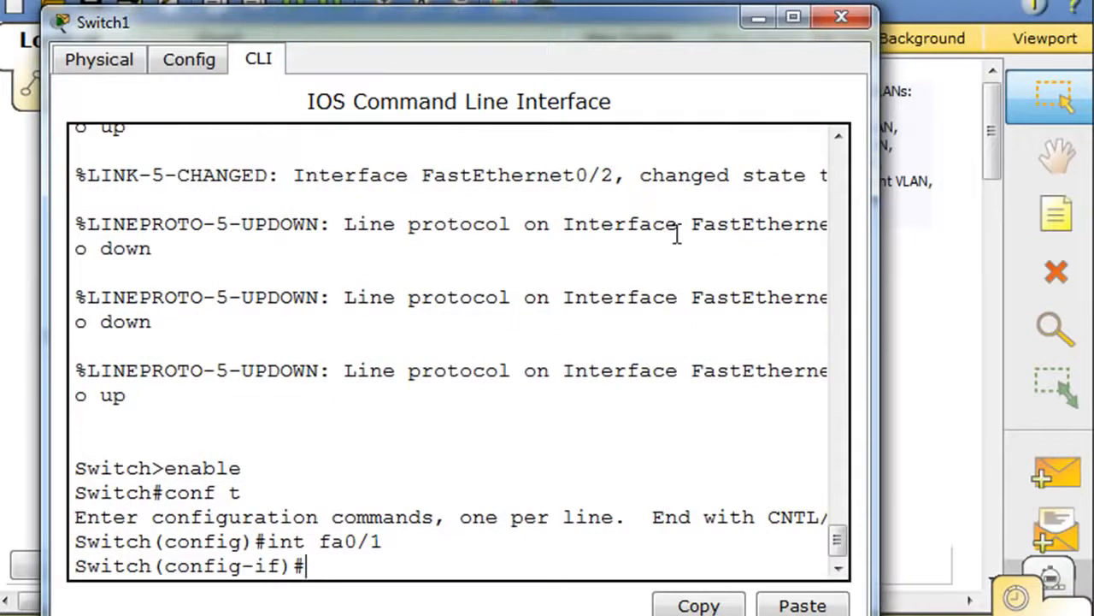
text(sw)
key(Tab)
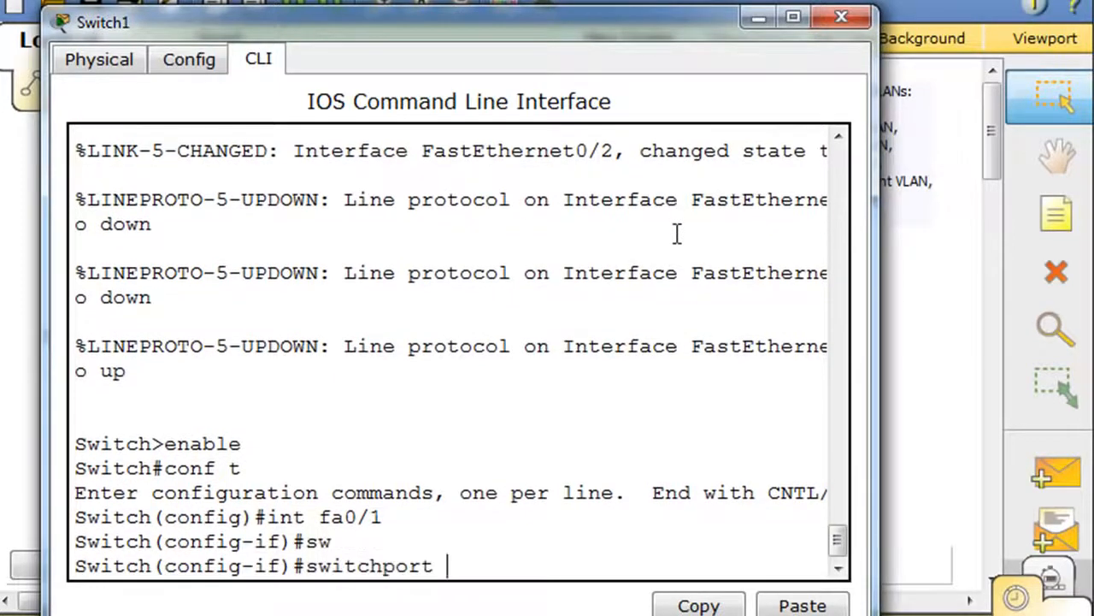
text(mode)
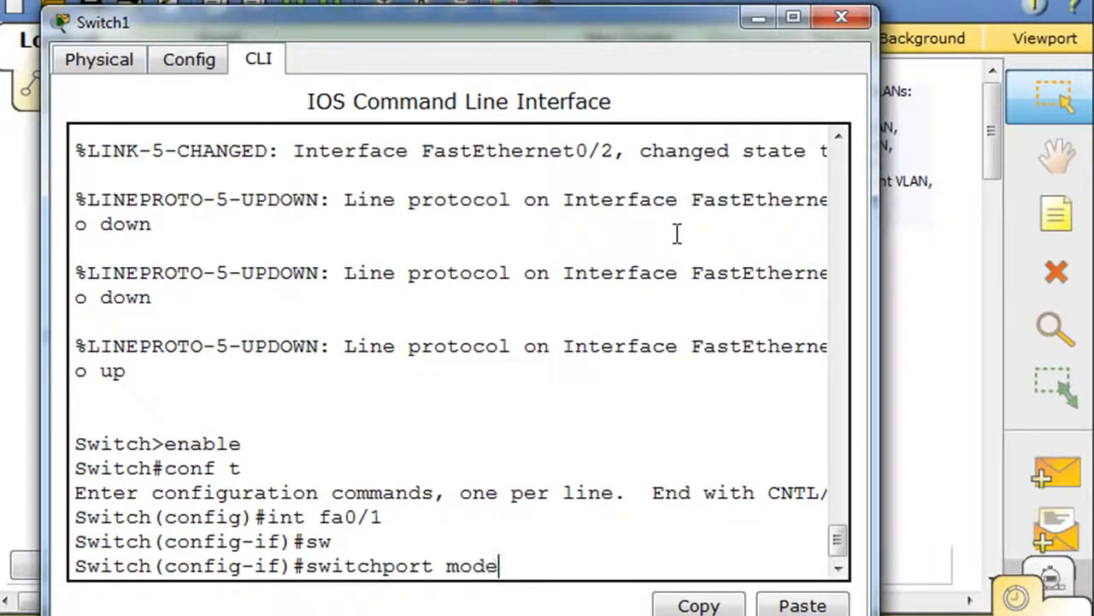
text( trunk)
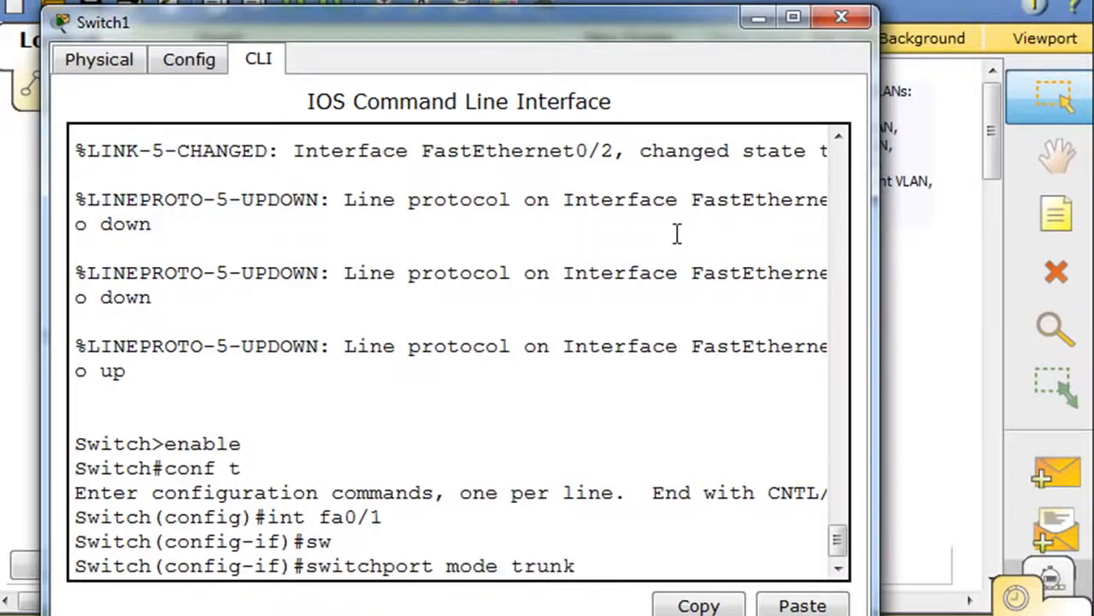
key(Return)
Try to restrict Switch1's fa0/1 trunk with "switchport trunk allowed 1-99".
text(s)
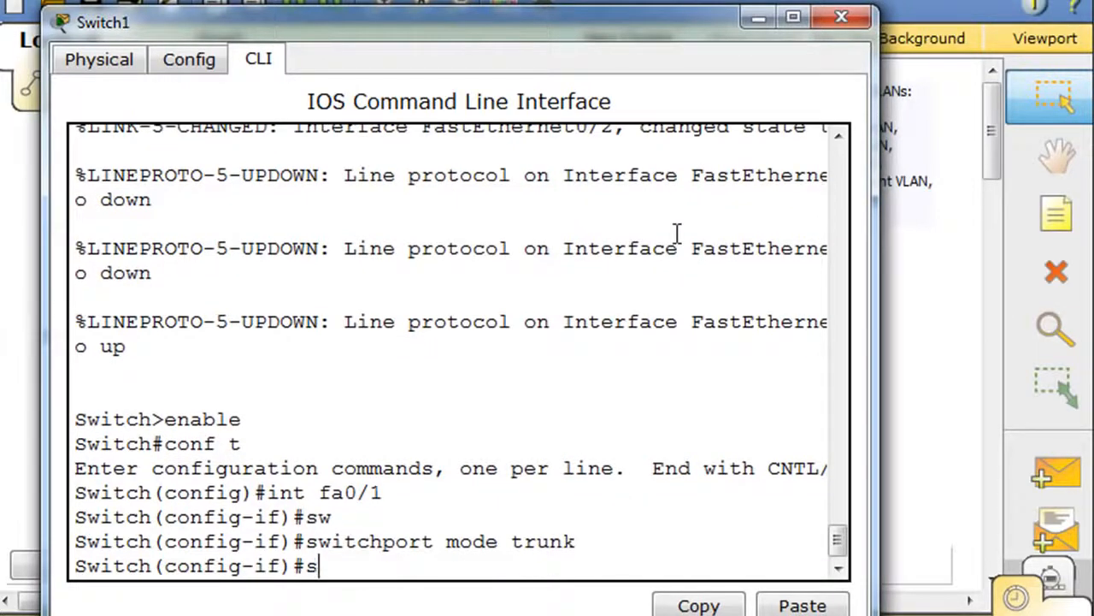
text(w)
key(Tab)
text(tr)
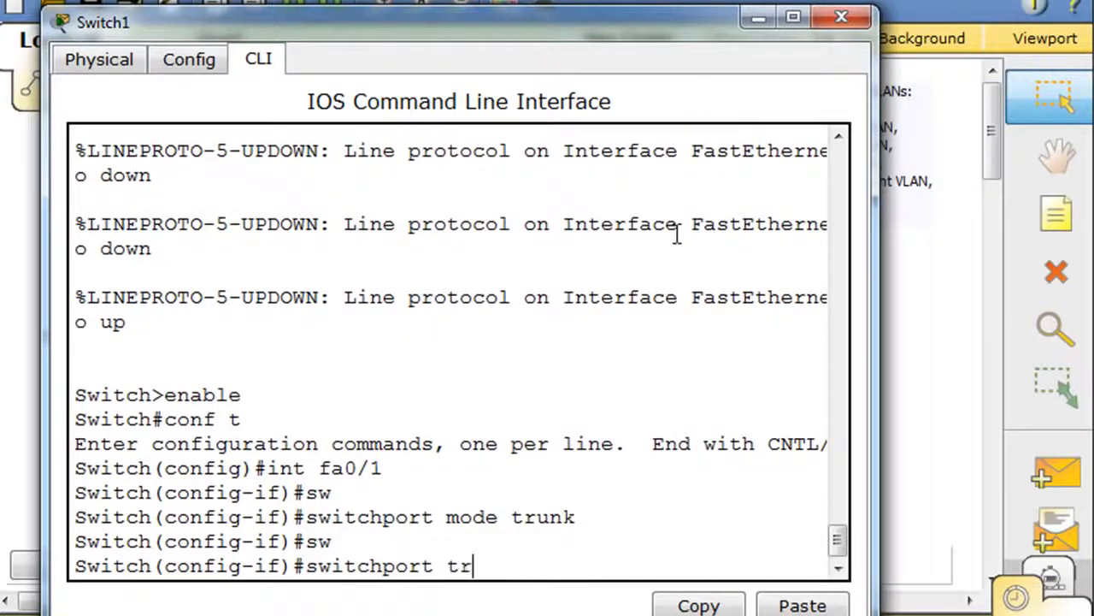
text(unk allow)
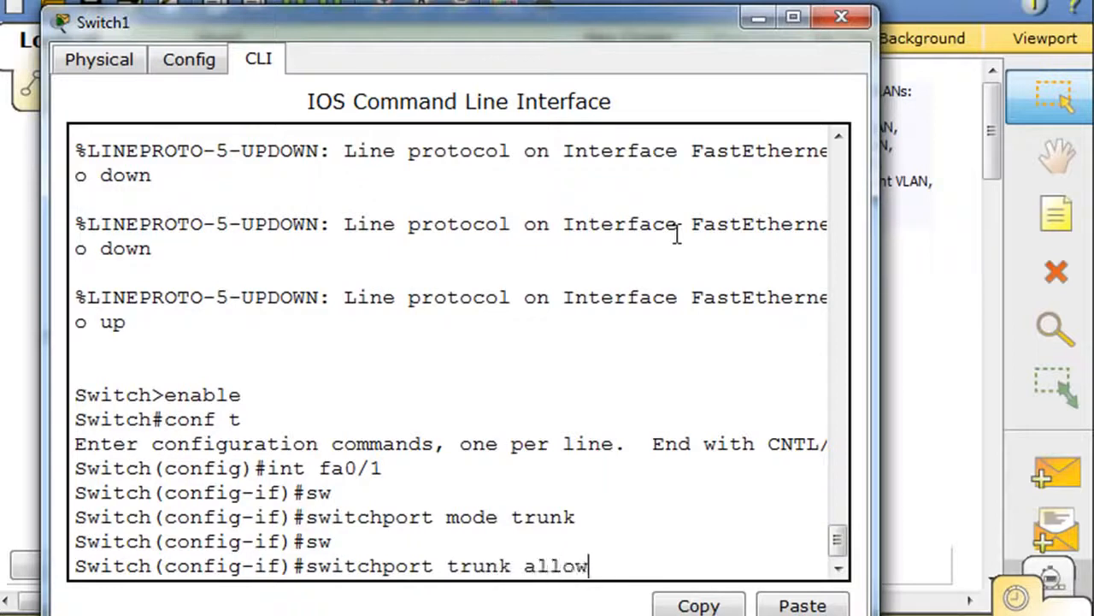
text(ed 1-99)
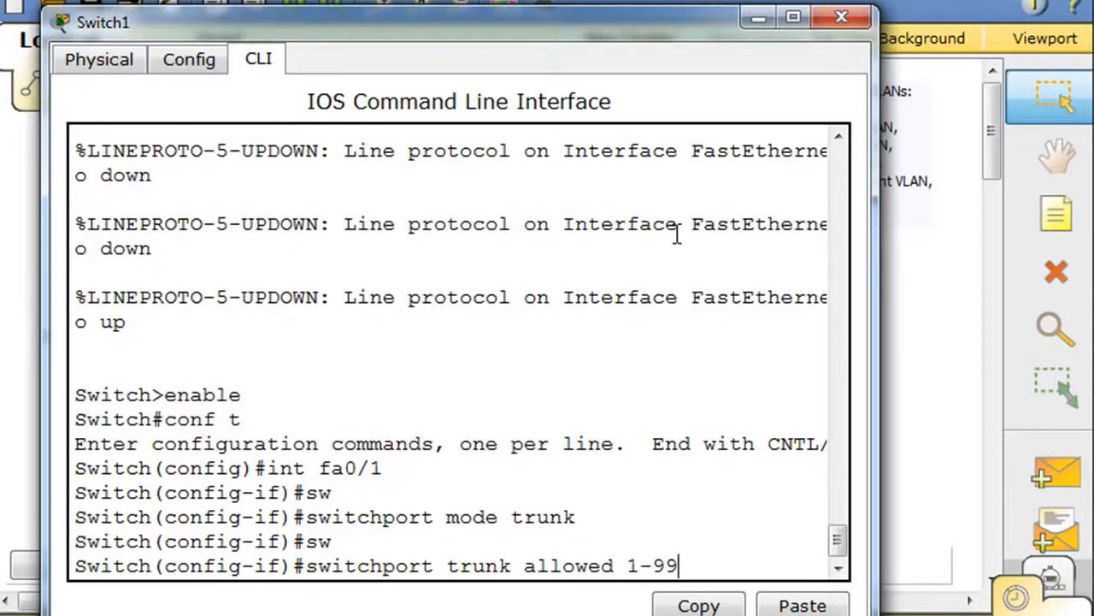
key(Return)
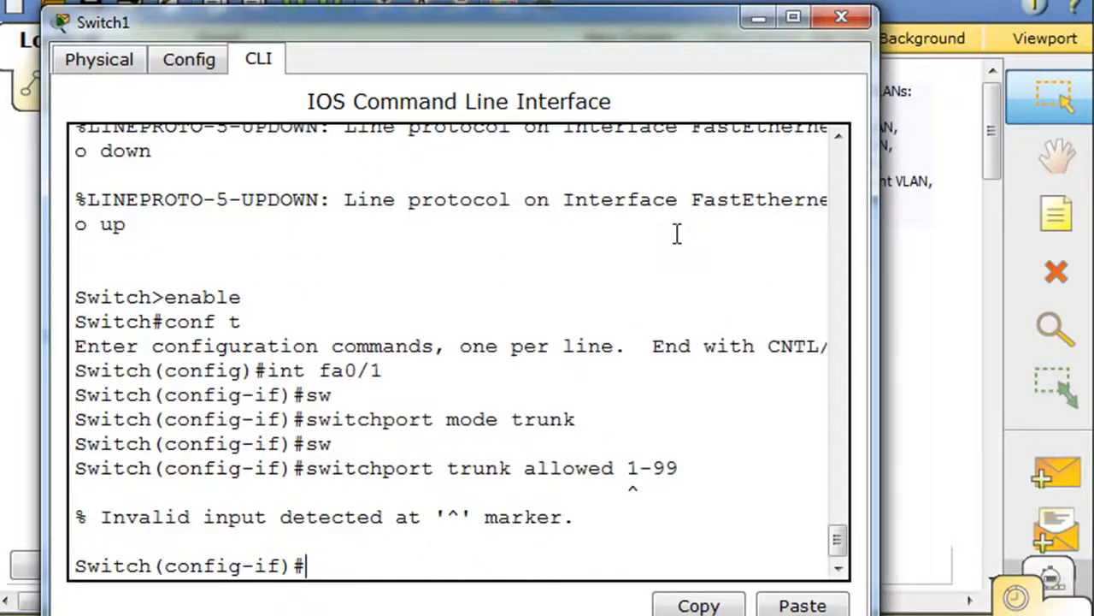
Allow VLANs 1-99 on Switch1's fa0/1 trunk with "switchport trunk allowed vlan 1-99", and end configuration mode.
key(Up)
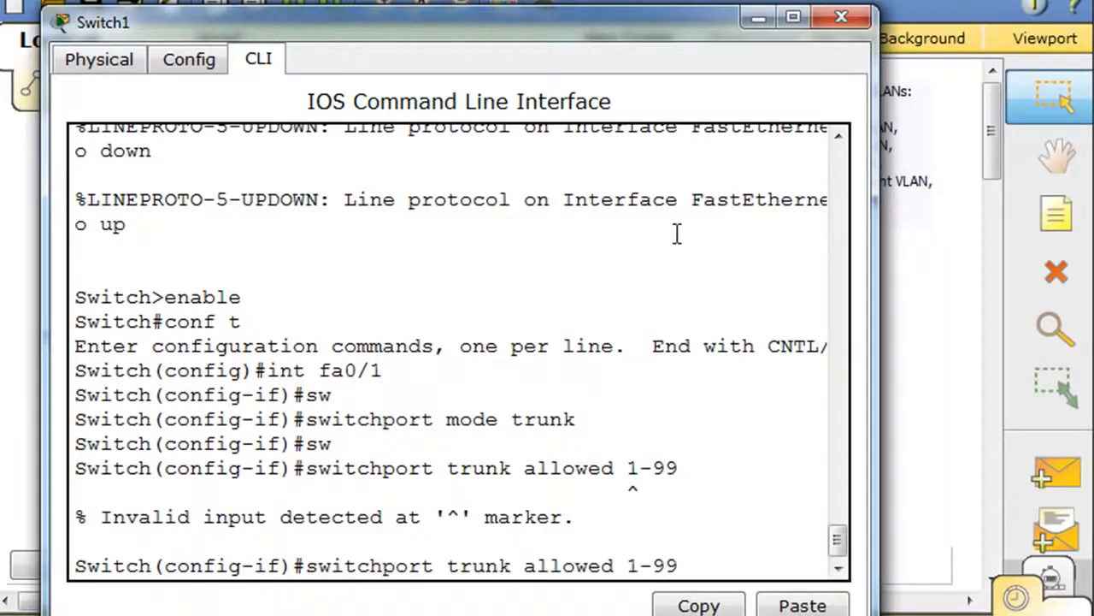
key(Left)
key(Left)
key(Left)
key(Left)
text(vlan)
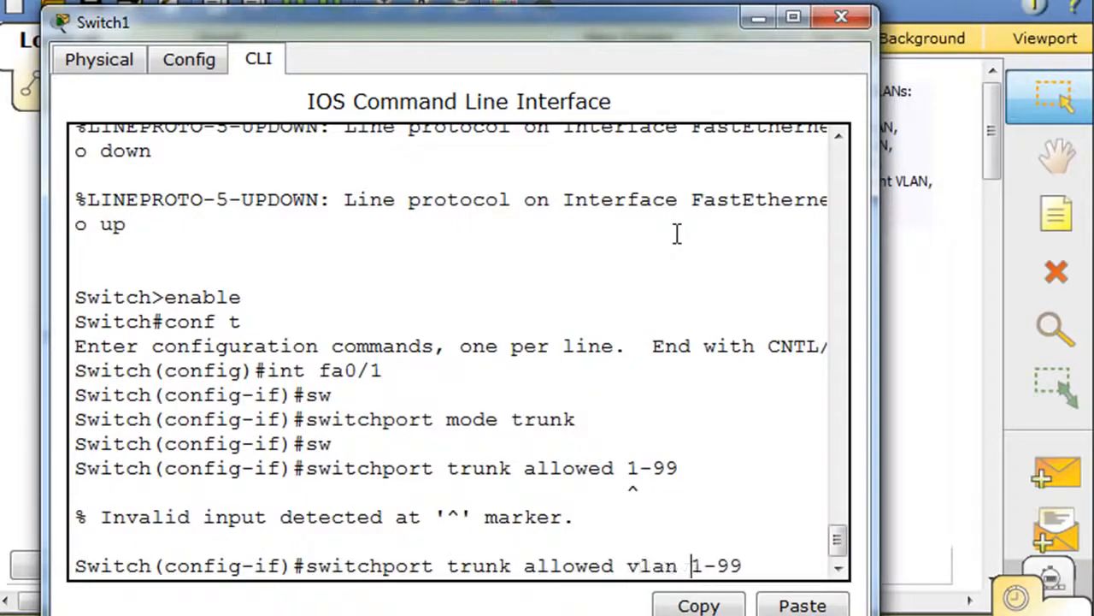
key(Return)
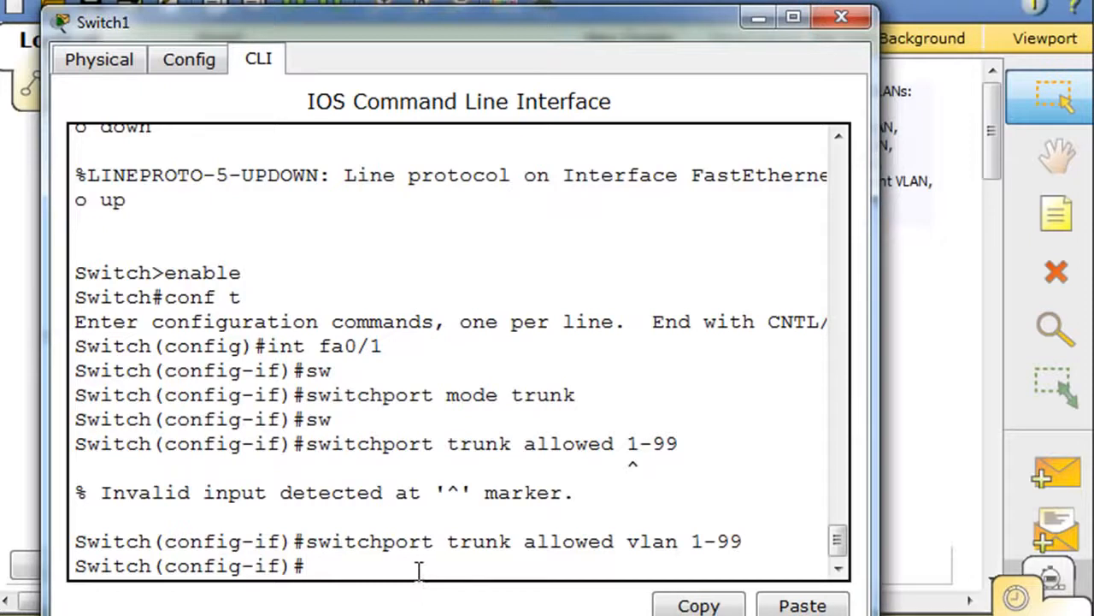
text(end)
key(Return)
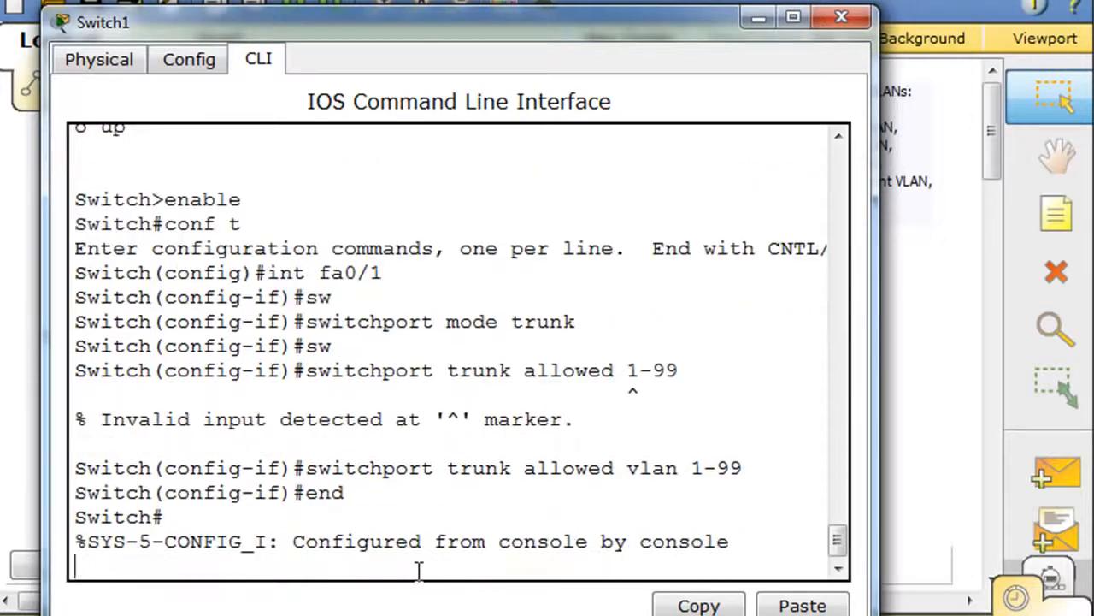
Display Switch1's VLAN table with "show vlan".
key(Return)
text(show )
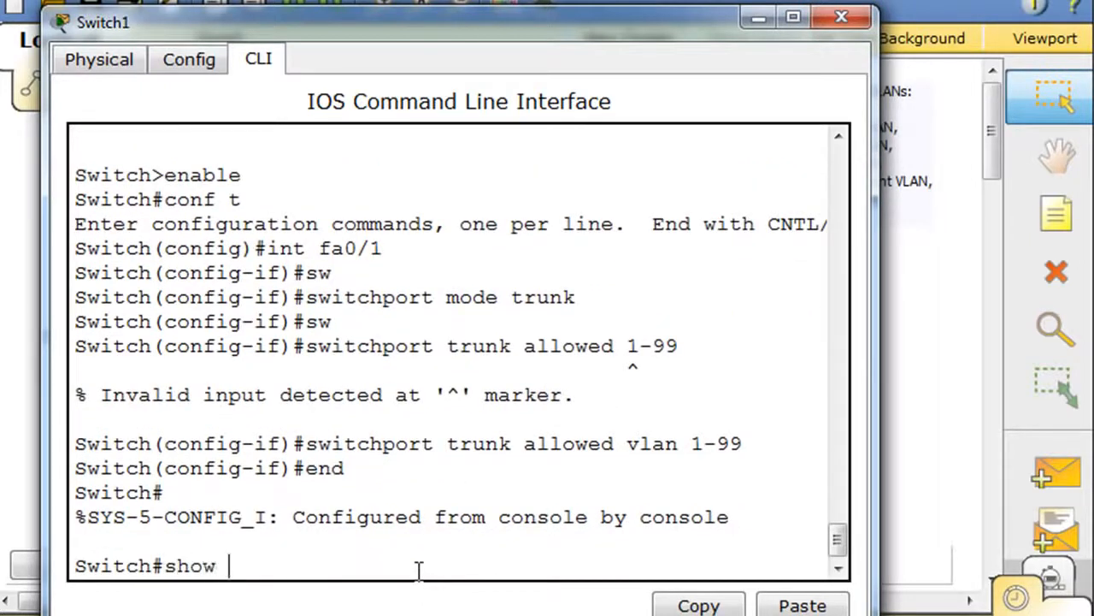
text(vlan)
key(Return)
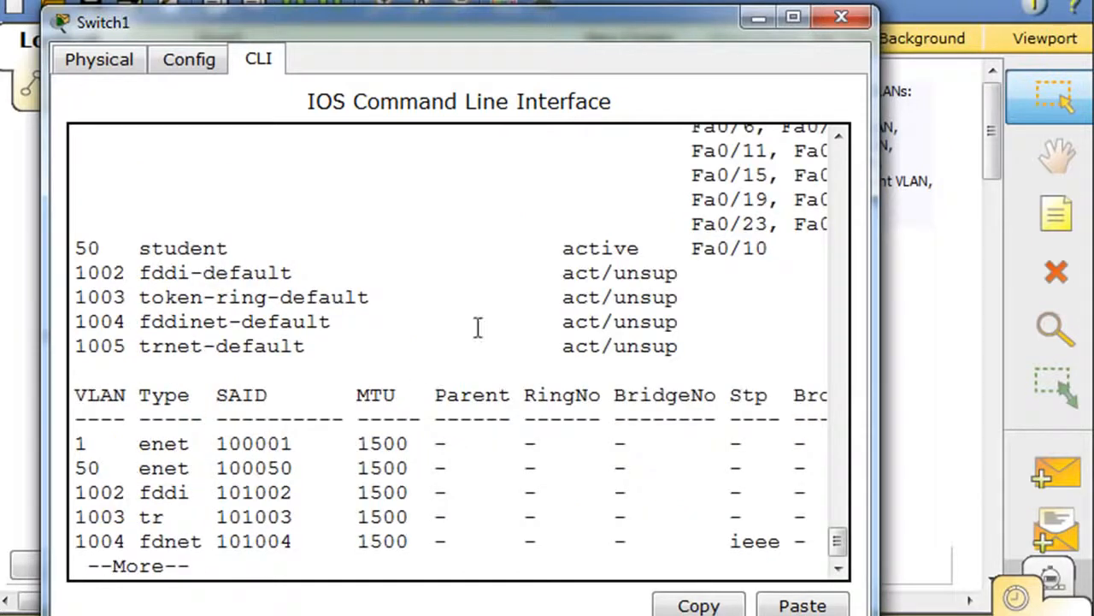
Widen the Switch1 window and examine the port assignments of the default and student VLANs in the output.
drag(515, 21, 516, 20)
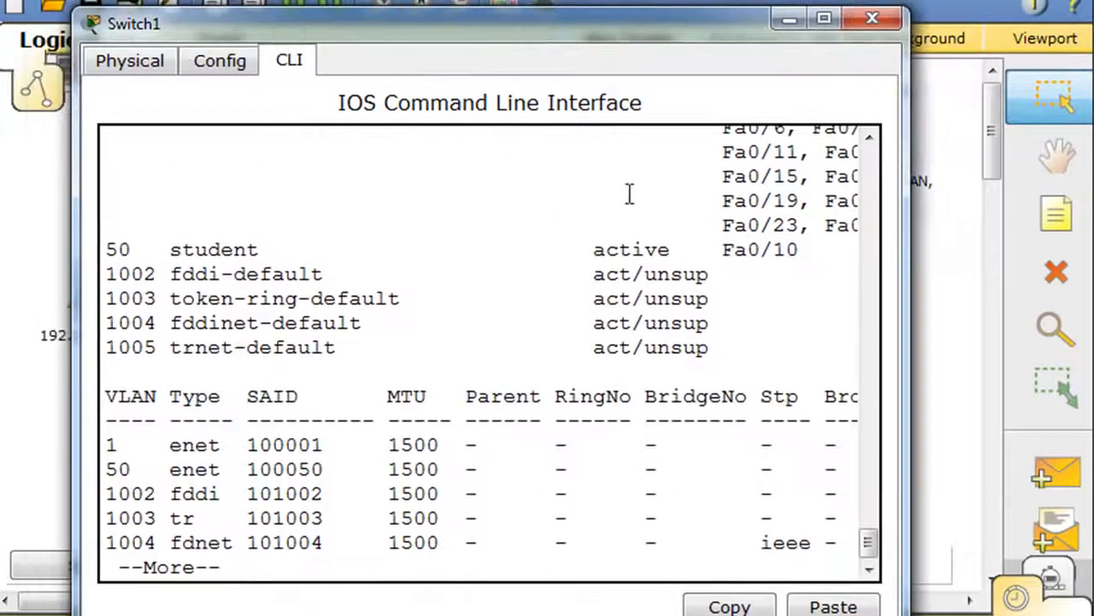
drag(911, 467, 1007, 466)
scroll(975, 547, up, 1)
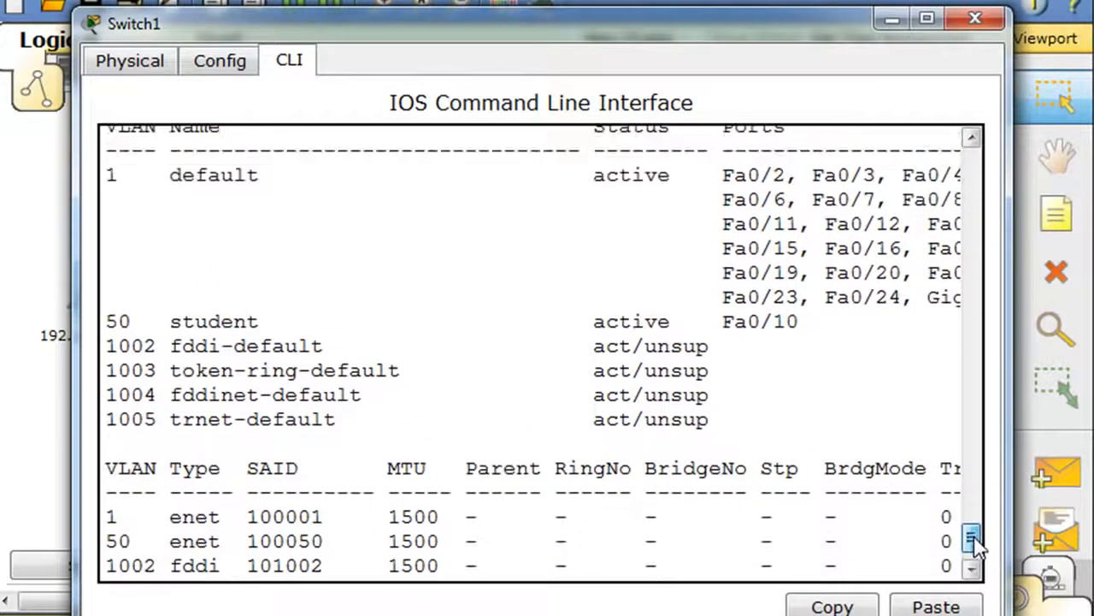
scroll(975, 547, down, 1)
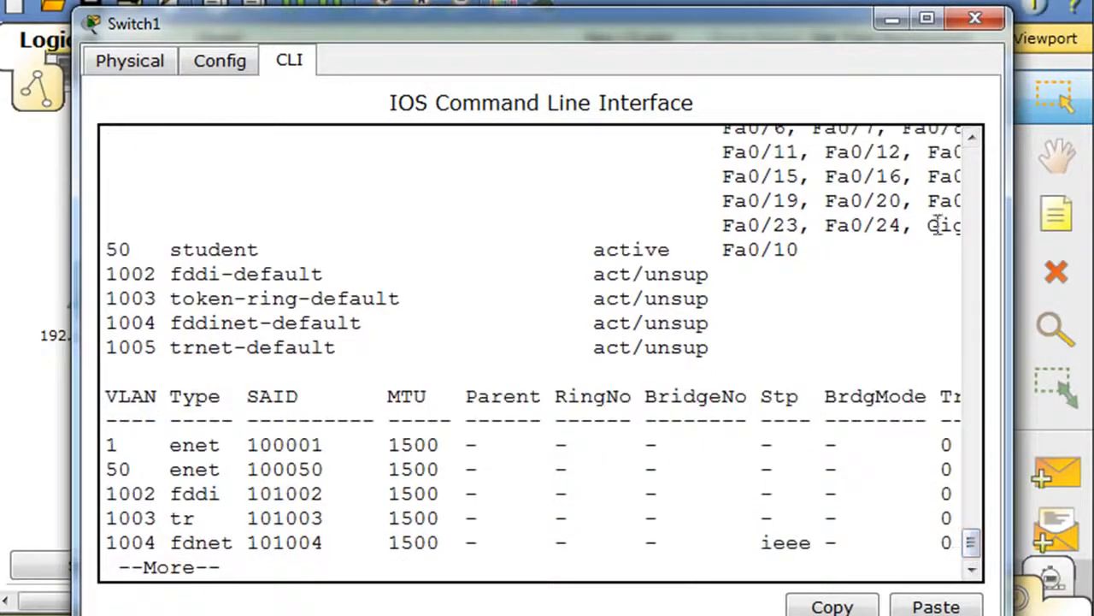
click(972, 138)
click(972, 138)
click(972, 138)
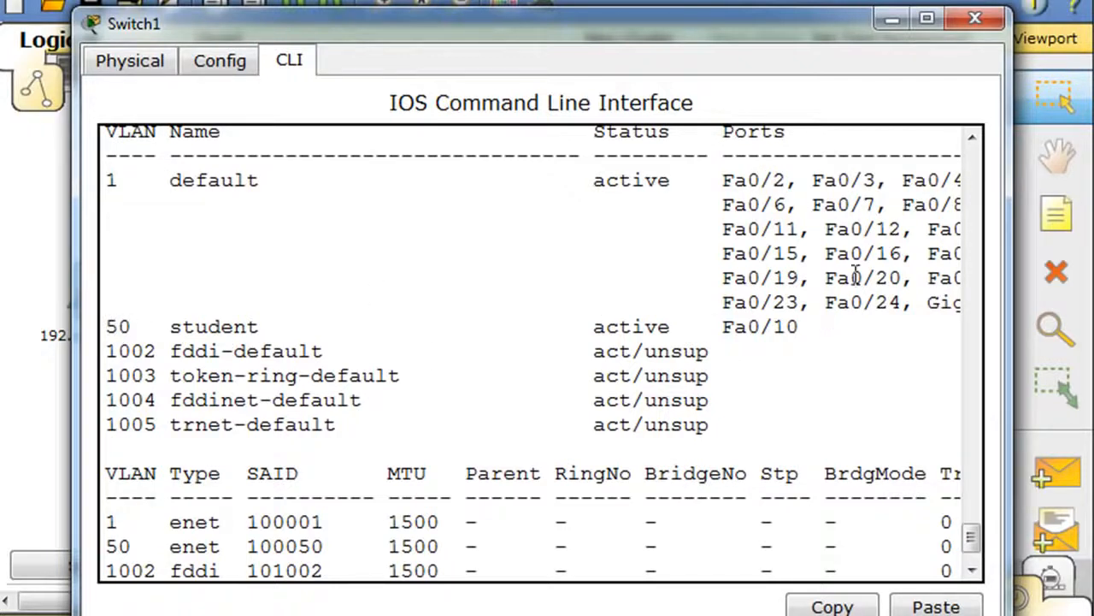
drag(1007, 398, 1048, 398)
drag(74, 369, 26, 370)
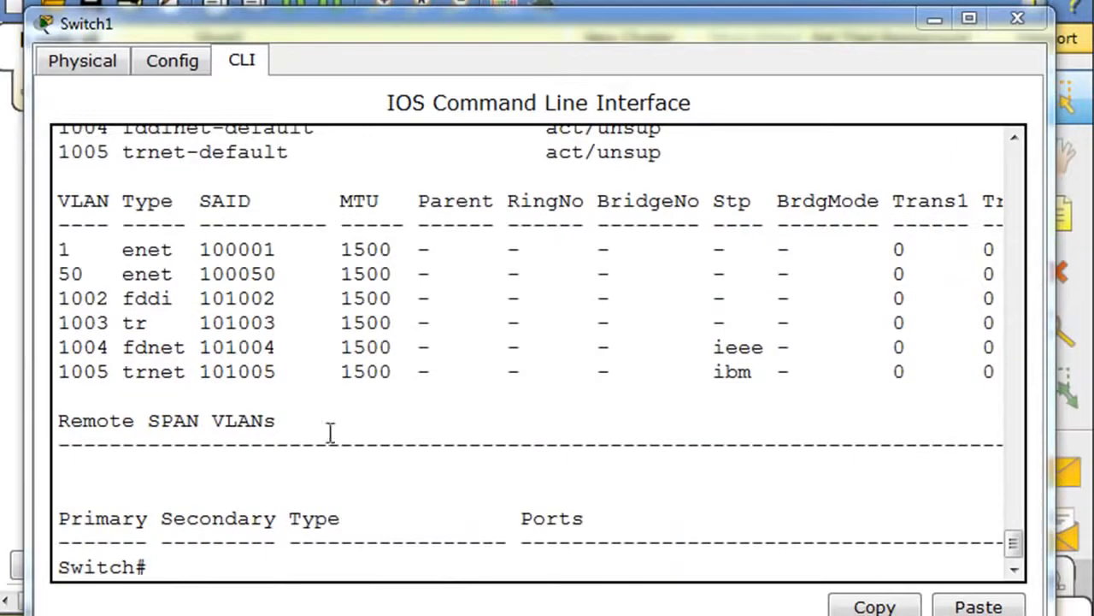
List the options of "show interface" with "?", and display Switch1's trunk information with "show interface trunk".
click(185, 564)
text(show )
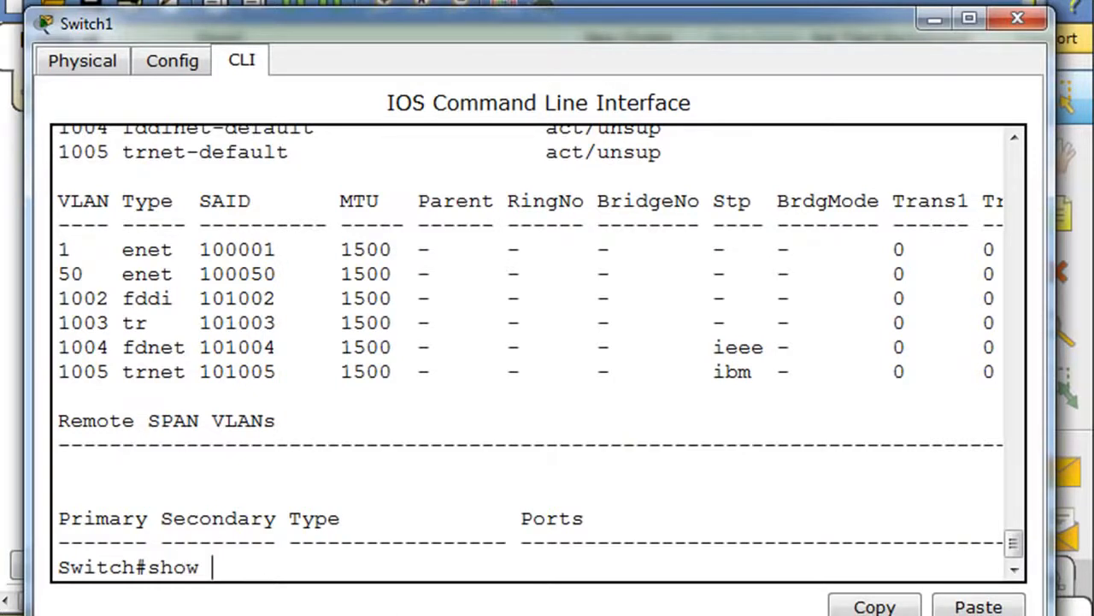
text(interfa)
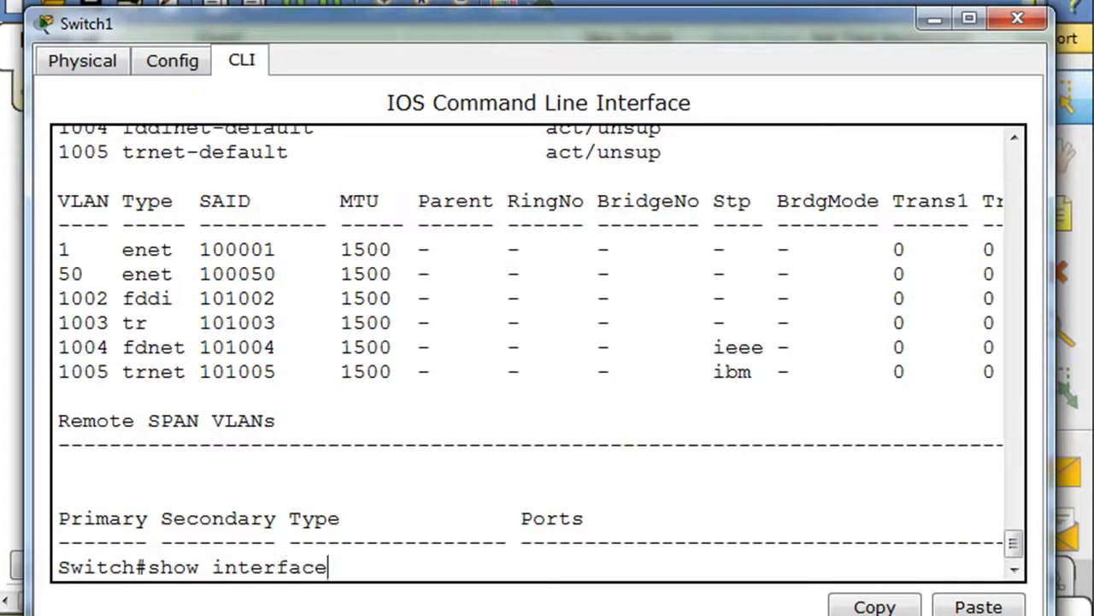
text(ce ?)
drag(73, 514, 159, 518)
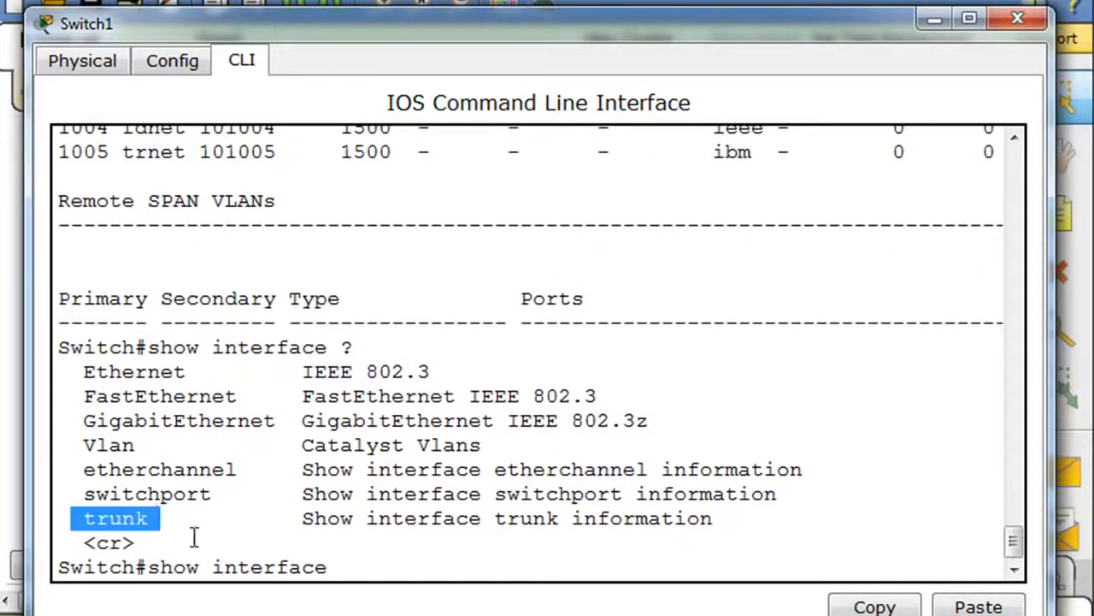
click(380, 552)
text(trunk)
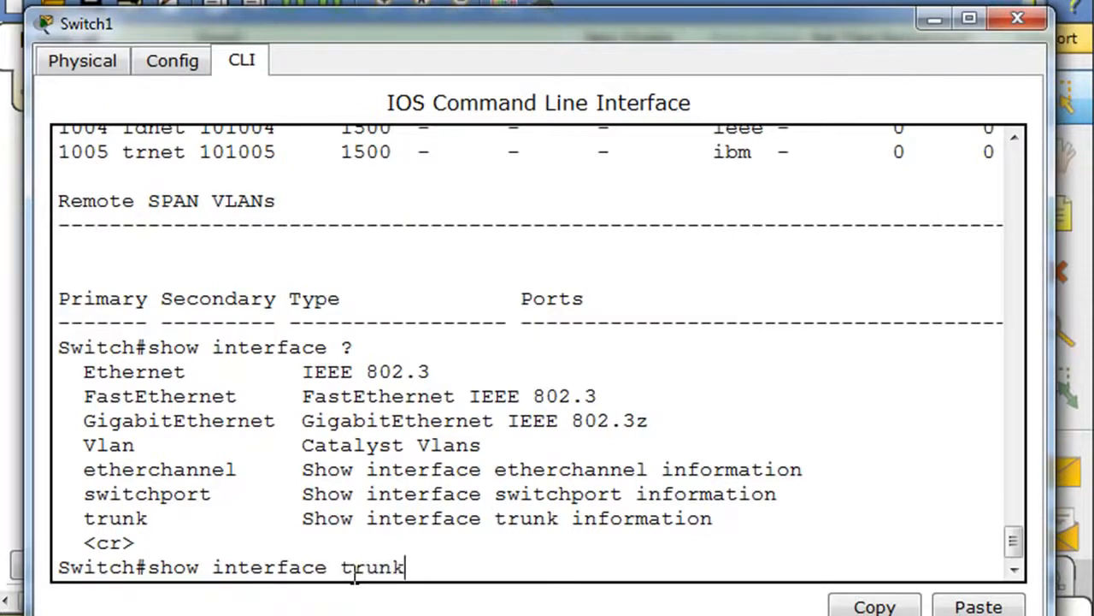
key(Return)
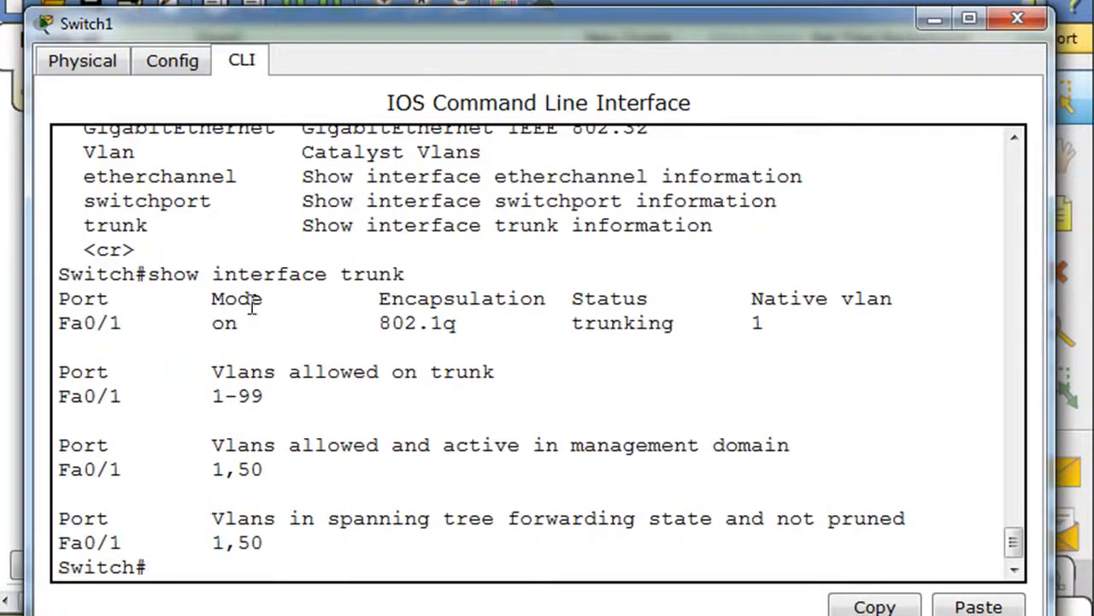
Examine Fa0/1's encapsulation, native VLAN, and allowed and active VLANs in the trunk output.
drag(471, 325, 366, 327)
click(413, 345)
drag(379, 322, 478, 323)
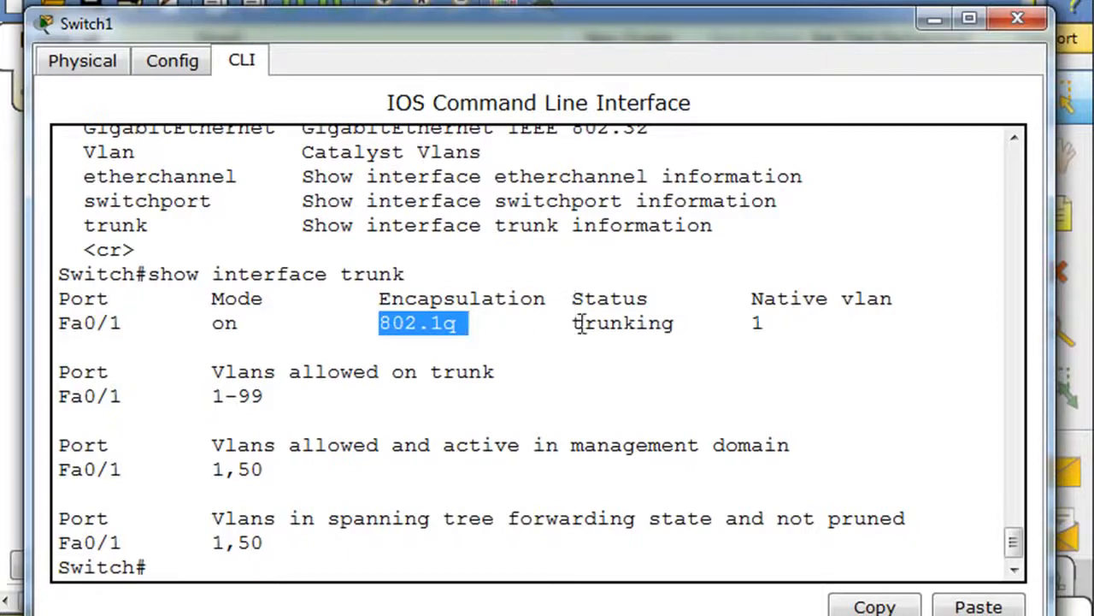
drag(750, 298, 898, 293)
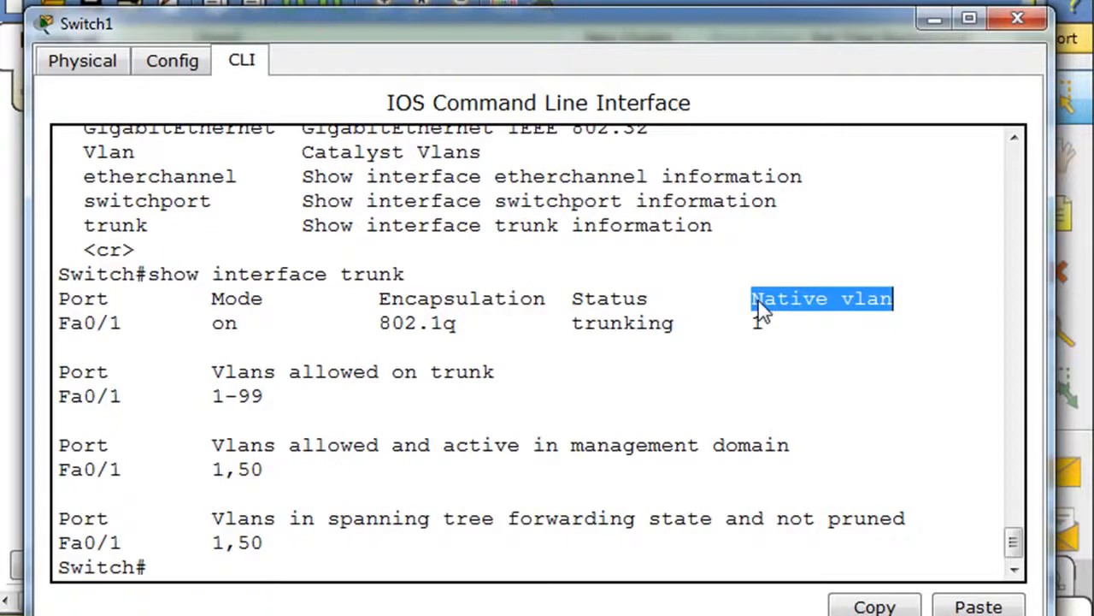
drag(746, 299, 917, 301)
drag(749, 325, 782, 326)
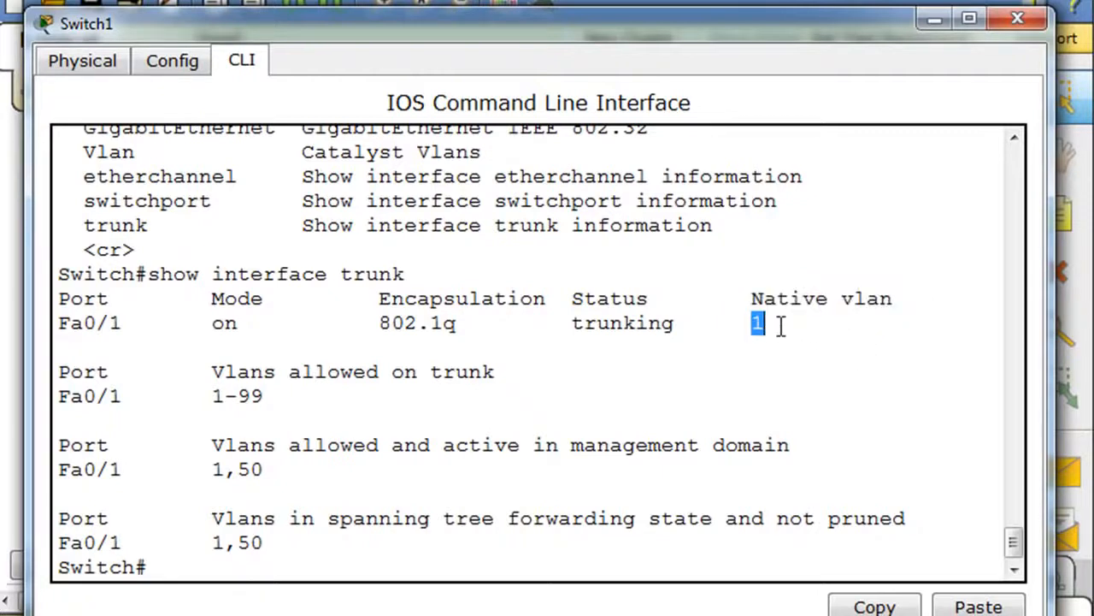
click(813, 394)
drag(194, 469, 294, 485)
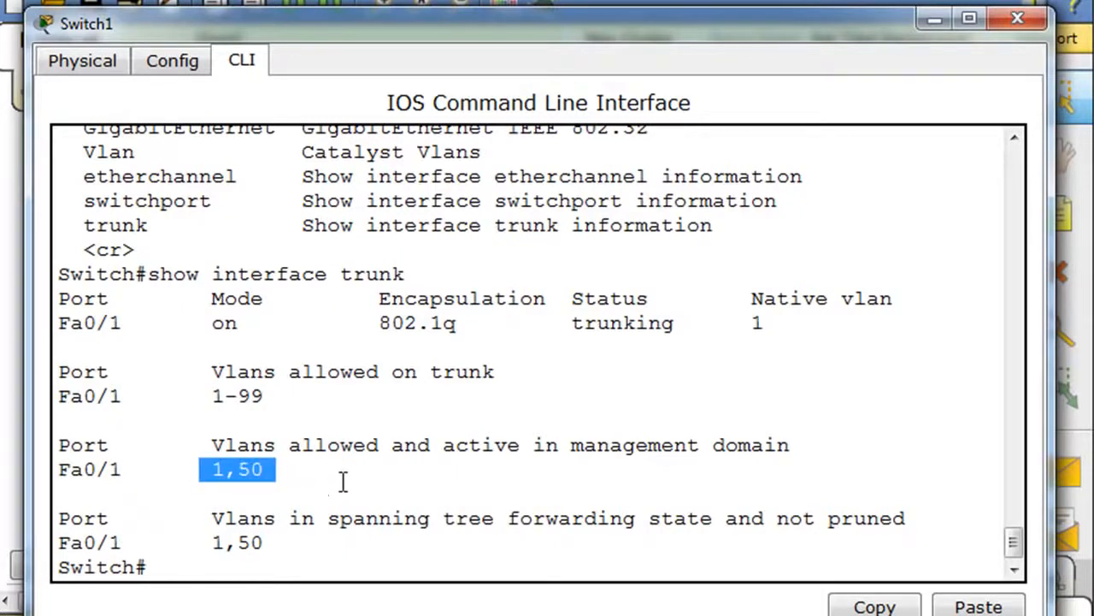
click(356, 560)
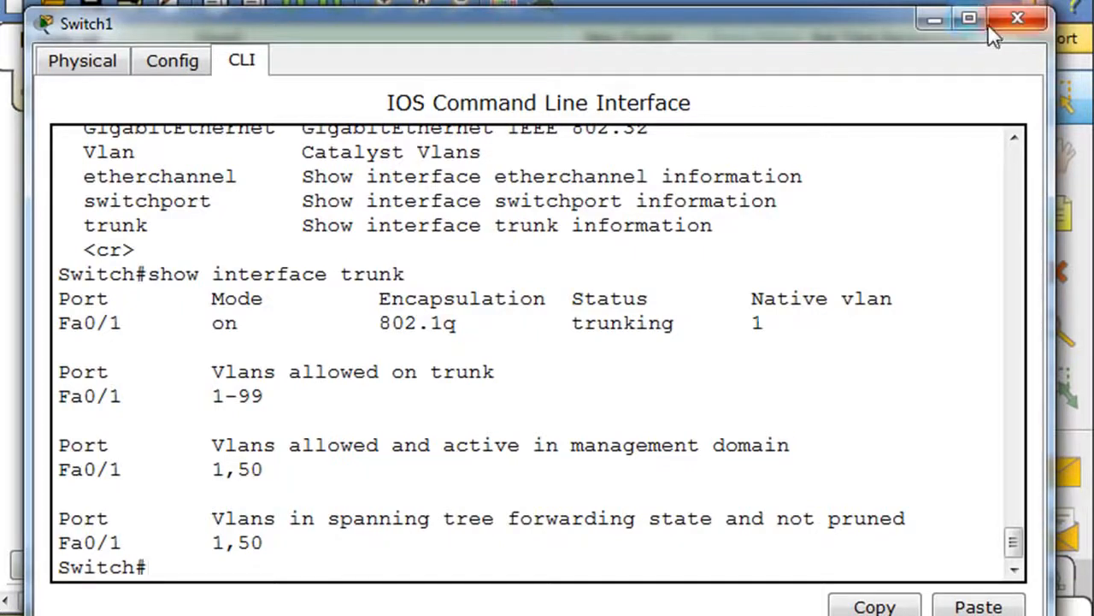
Minimize the Switch1 window and open the Command Prompt on the PC 192.168.50.102.
click(934, 19)
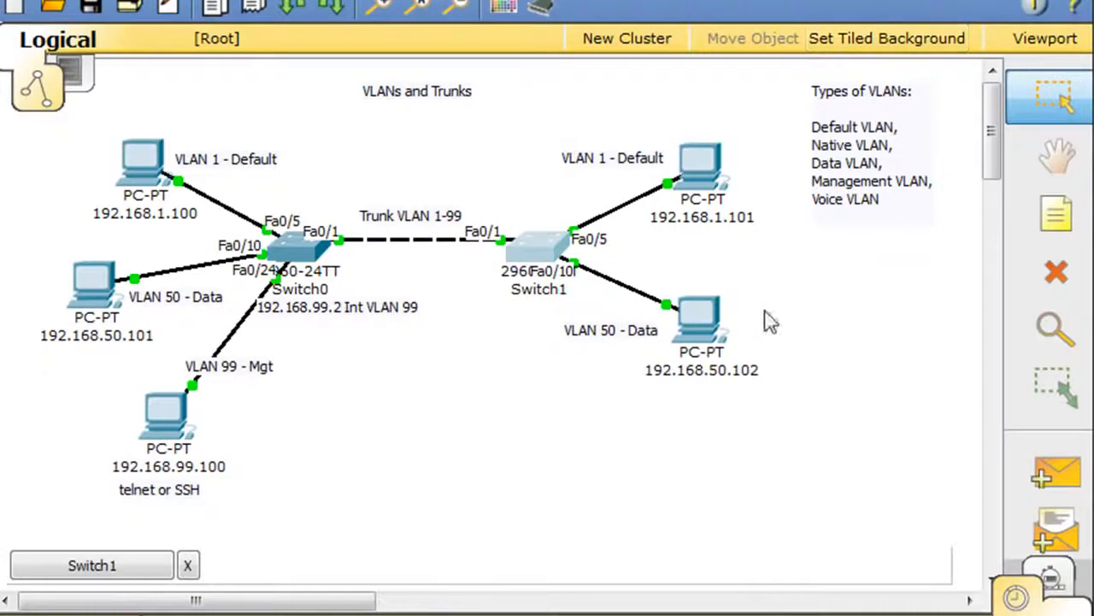
click(701, 327)
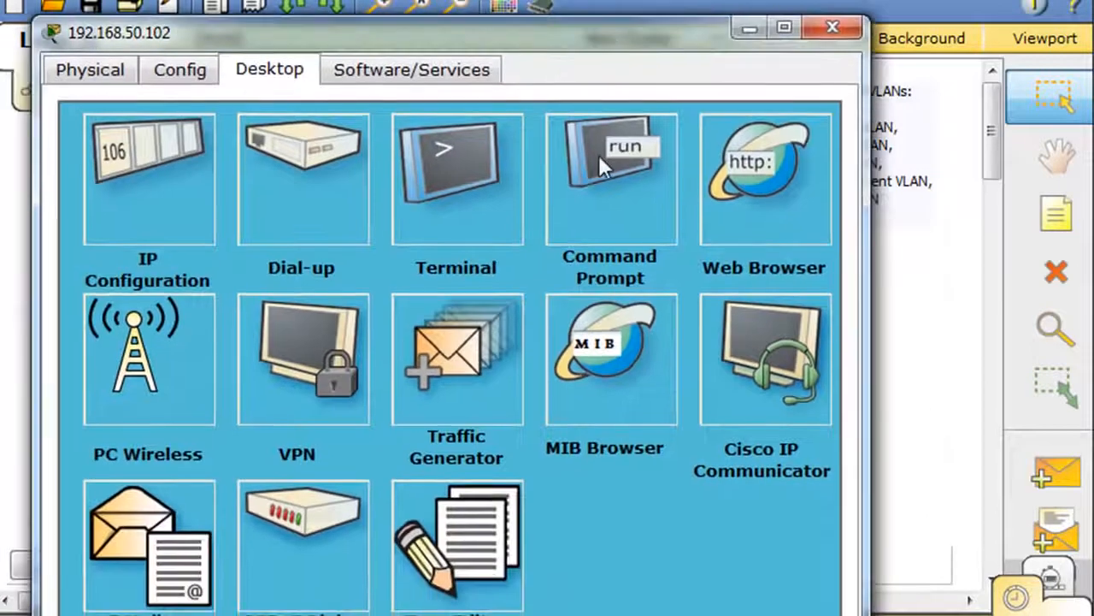
click(600, 162)
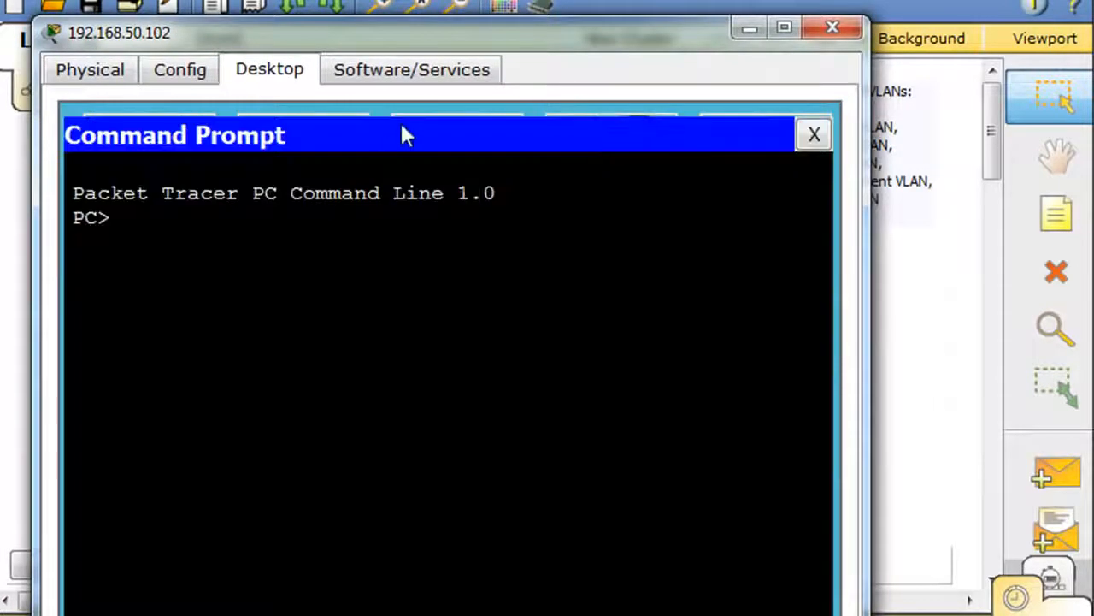
Ping 192.168.50.101 from the PC's Command Prompt and move the window aside to see the topology.
text(pin)
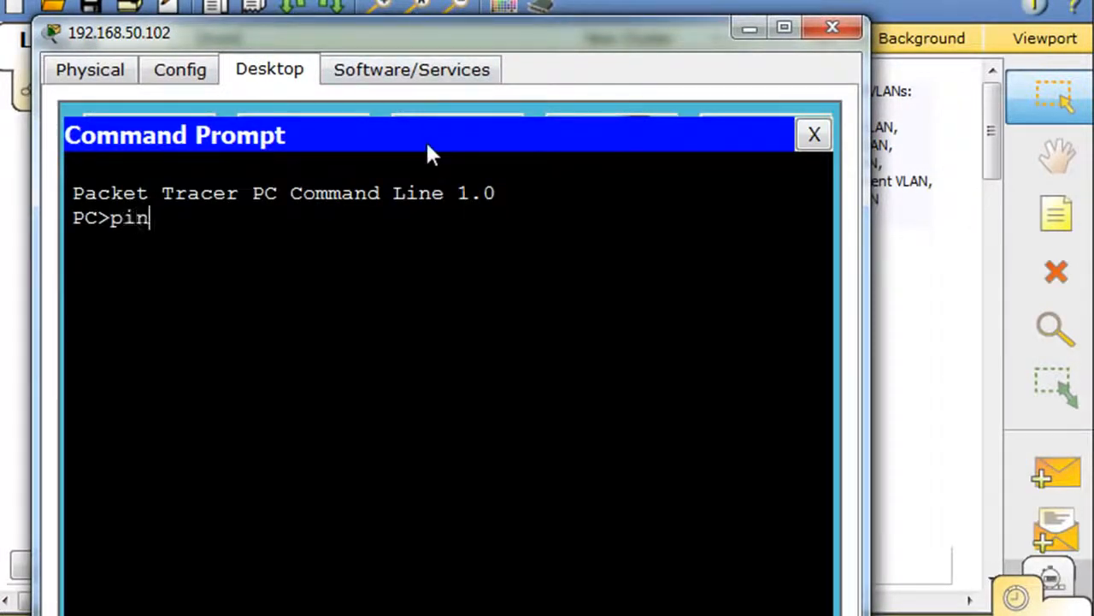
text(g 192.1)
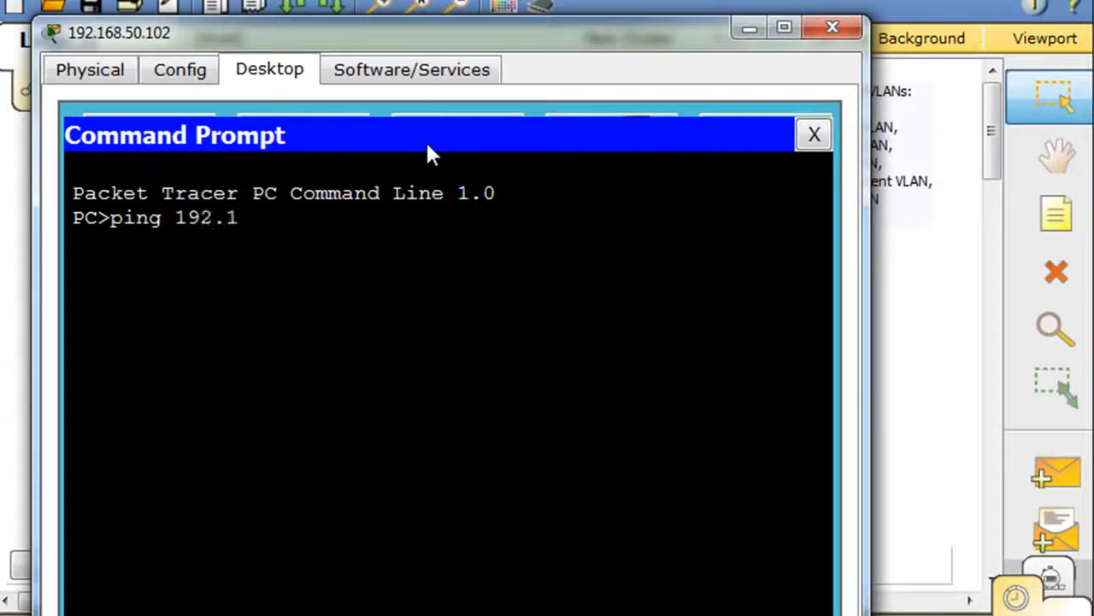
text(68.50.101)
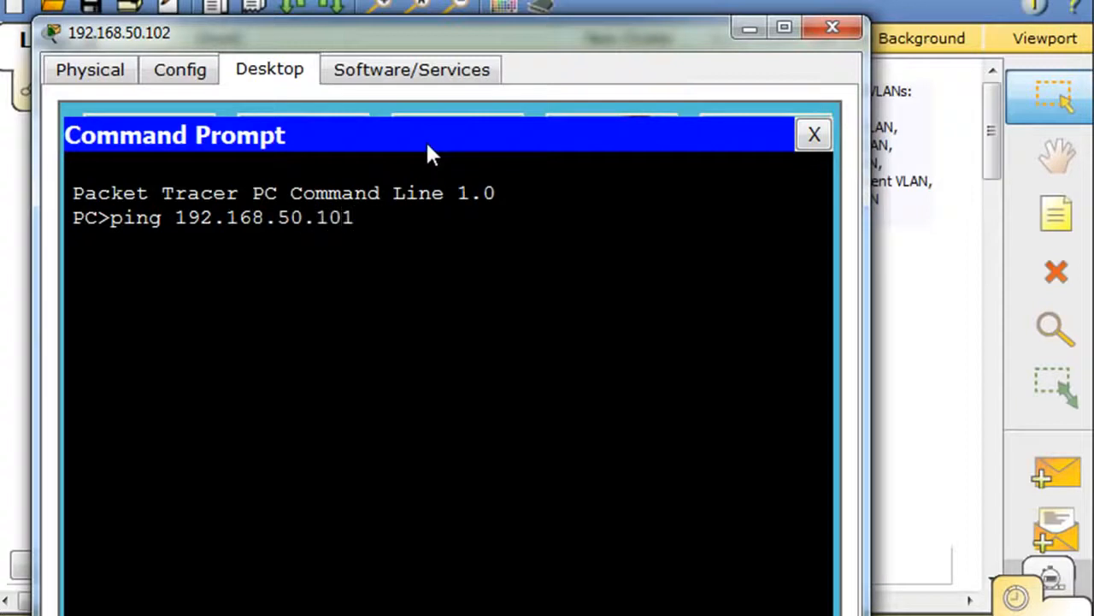
key(Return)
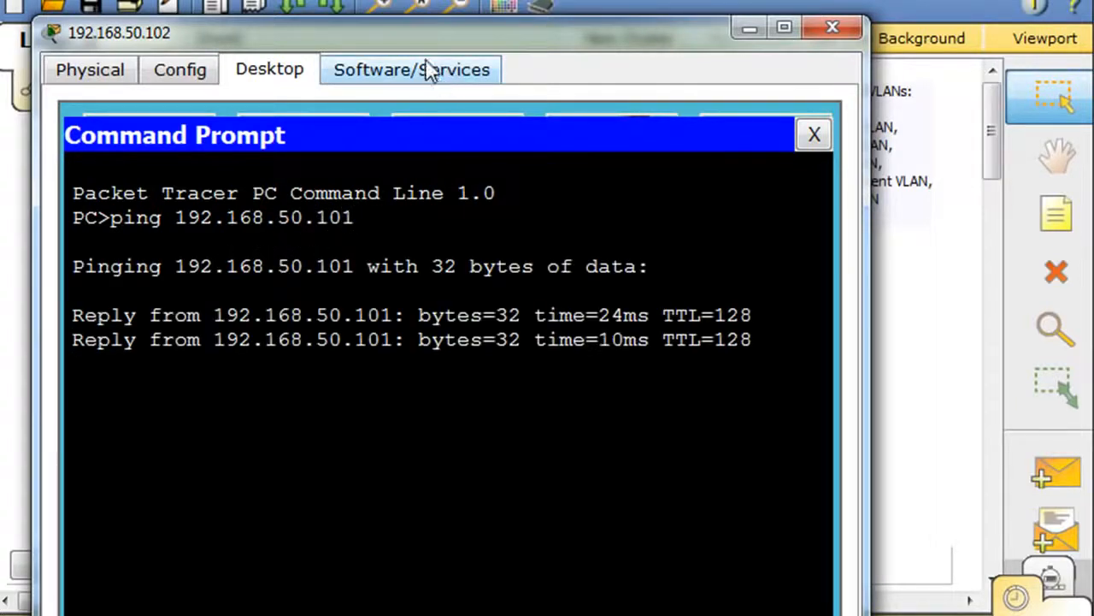
drag(436, 54, 450, 469)
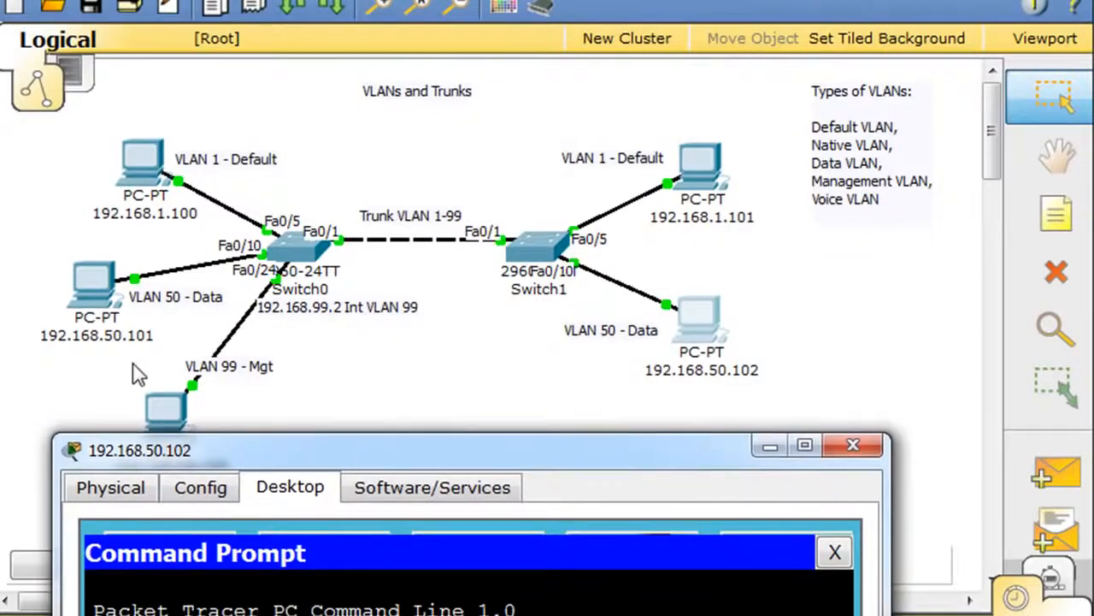
Display the IP settings of PC 192.168.50.102 with "ipconfig", ping 192.168.50.101 again, and minimize the PC window.
drag(695, 460, 708, 6)
text(config)
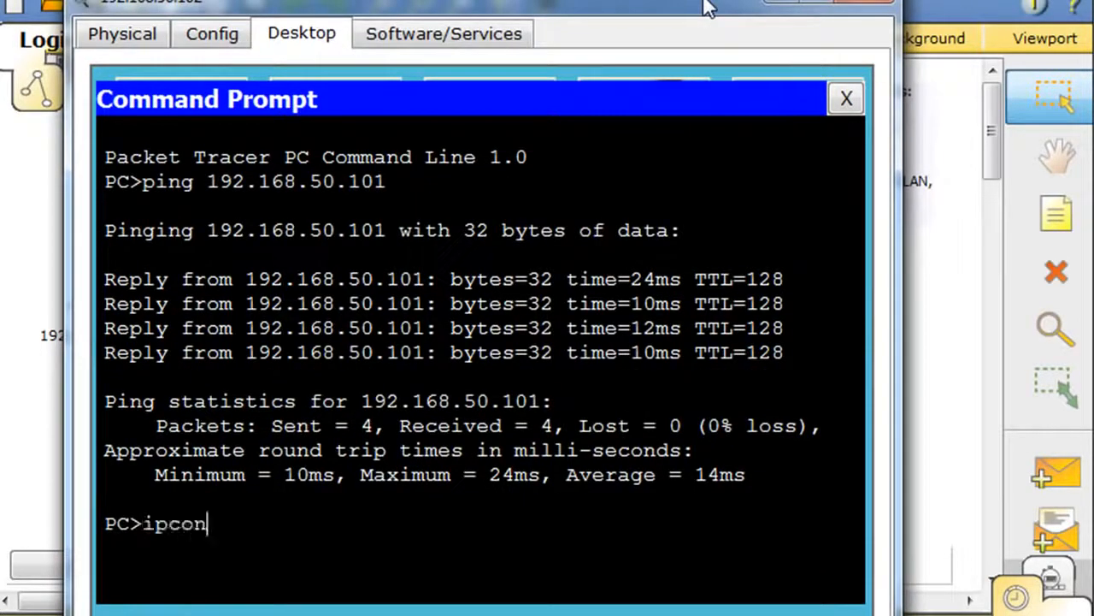
key(Return)
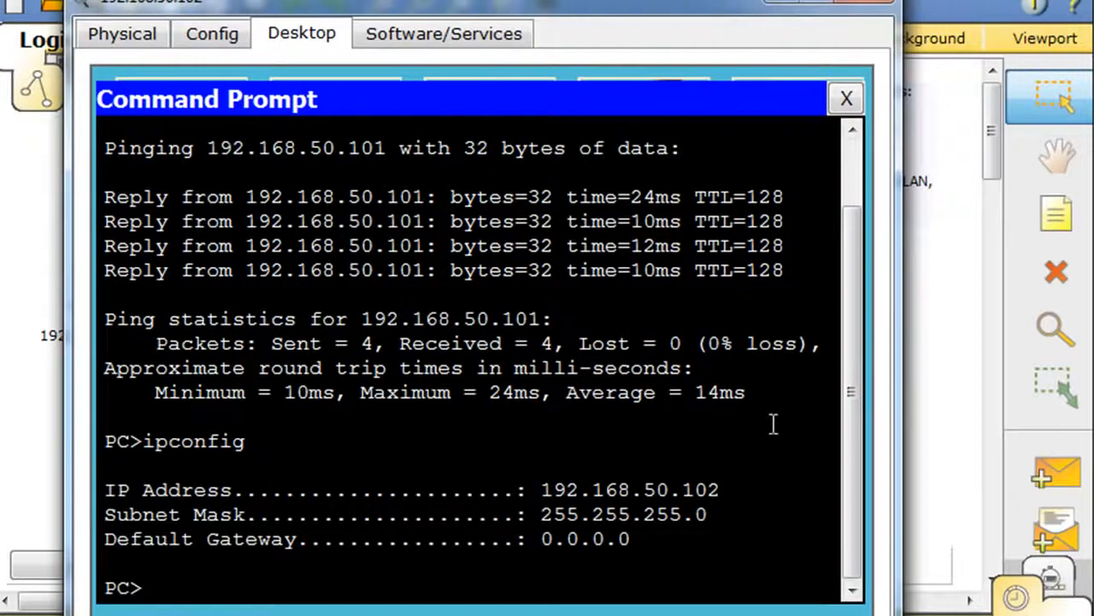
mouse_move(737, 5)
mouse_down()
mouse_move(789, 78)
mouse_move(734, 12)
mouse_up()
click(776, 7)
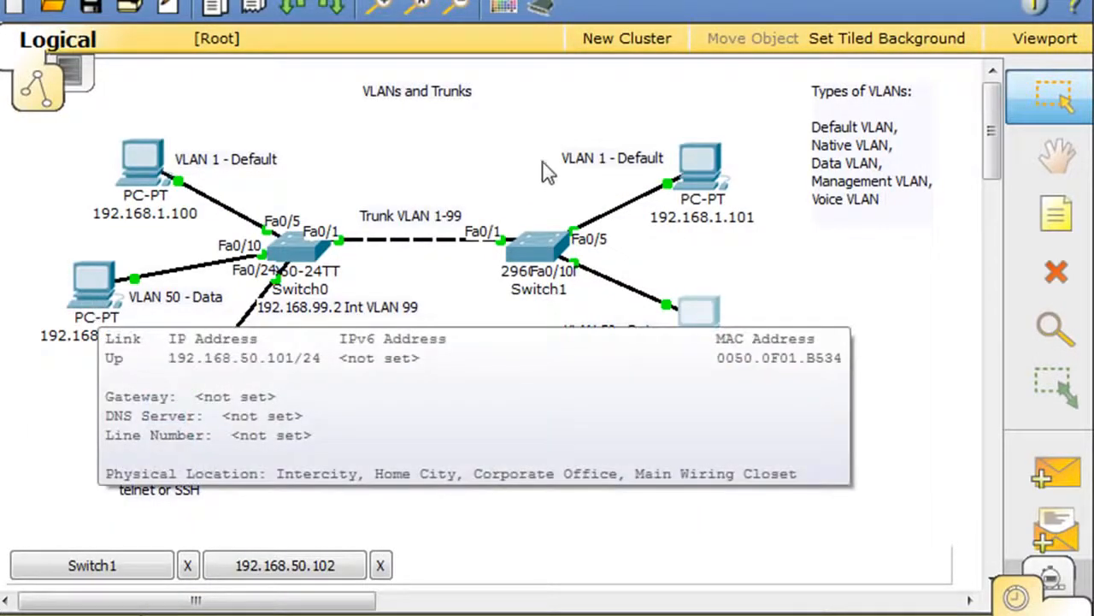
Repeat the ping to 192.168.1.100 from PC 192.168.1.101's Command Prompt and close that PC's window.
click(710, 171)
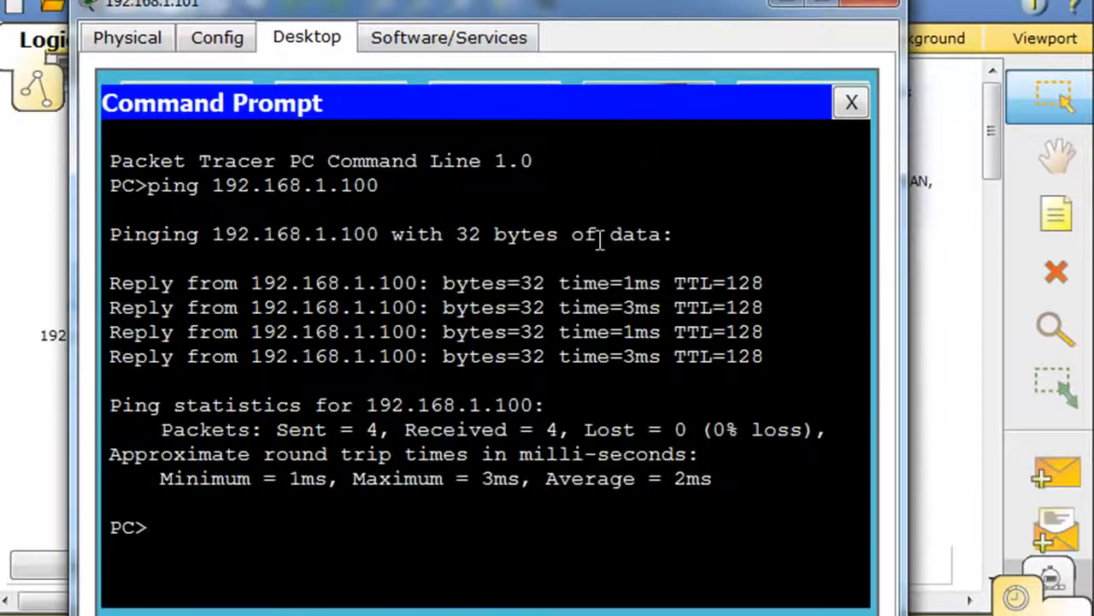
key(Up)
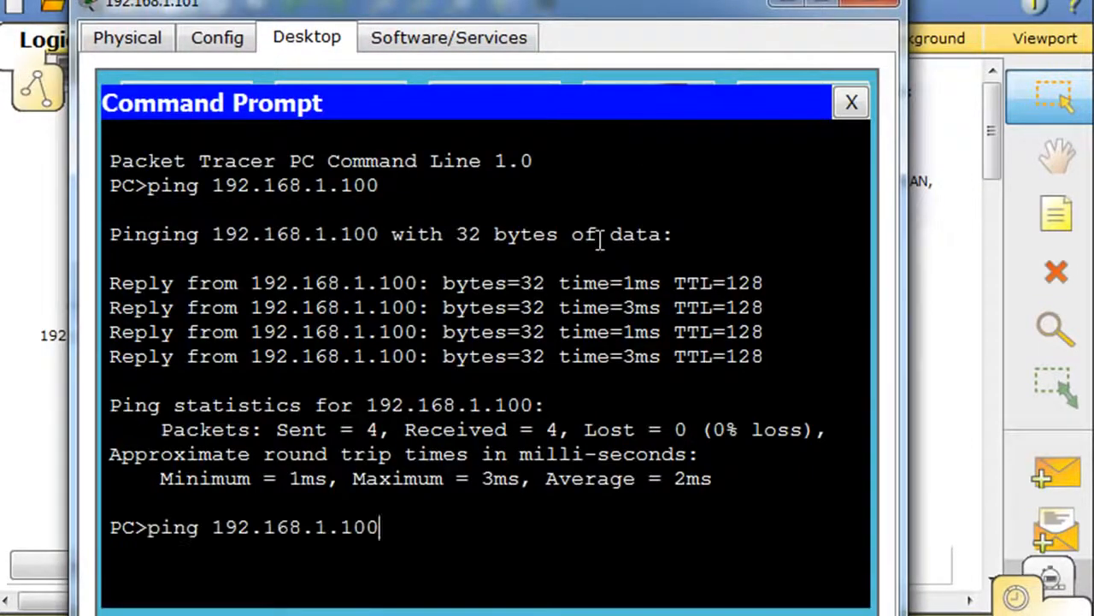
key(Return)
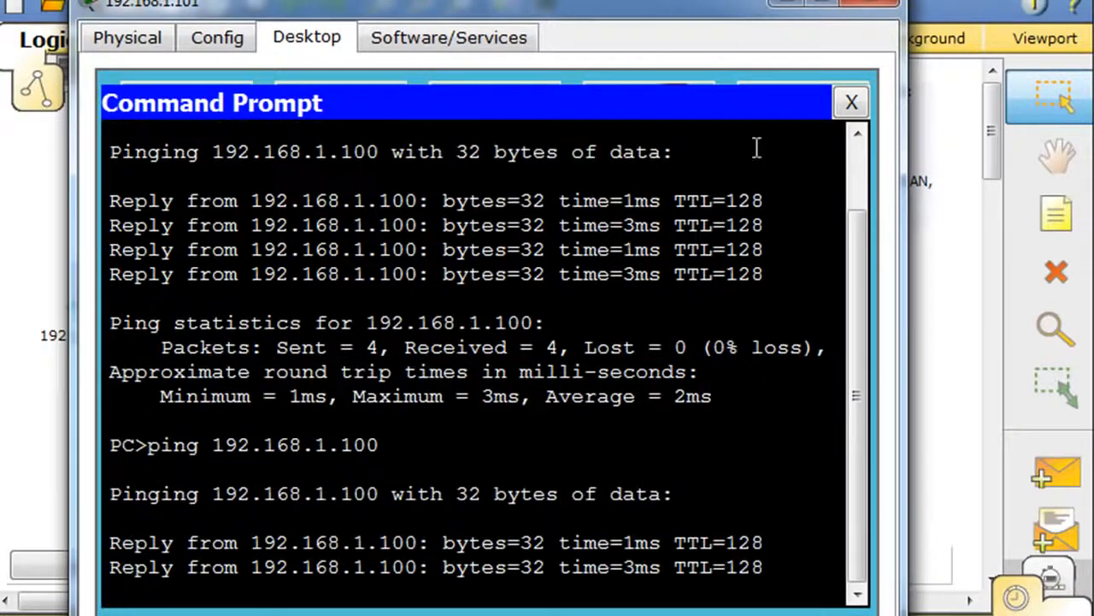
click(885, 3)
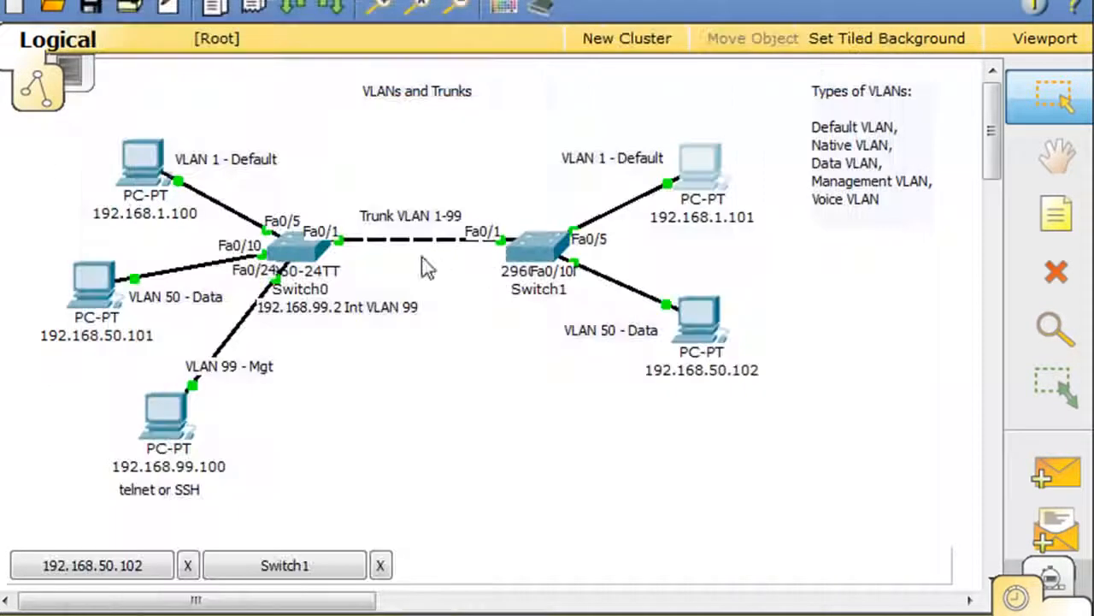
Bring the Switch1 side of the topology into view and switch from Realtime to Simulation mode.
mouse_move(226, 601)
mouse_down()
mouse_move(362, 609)
mouse_move(238, 609)
mouse_up()
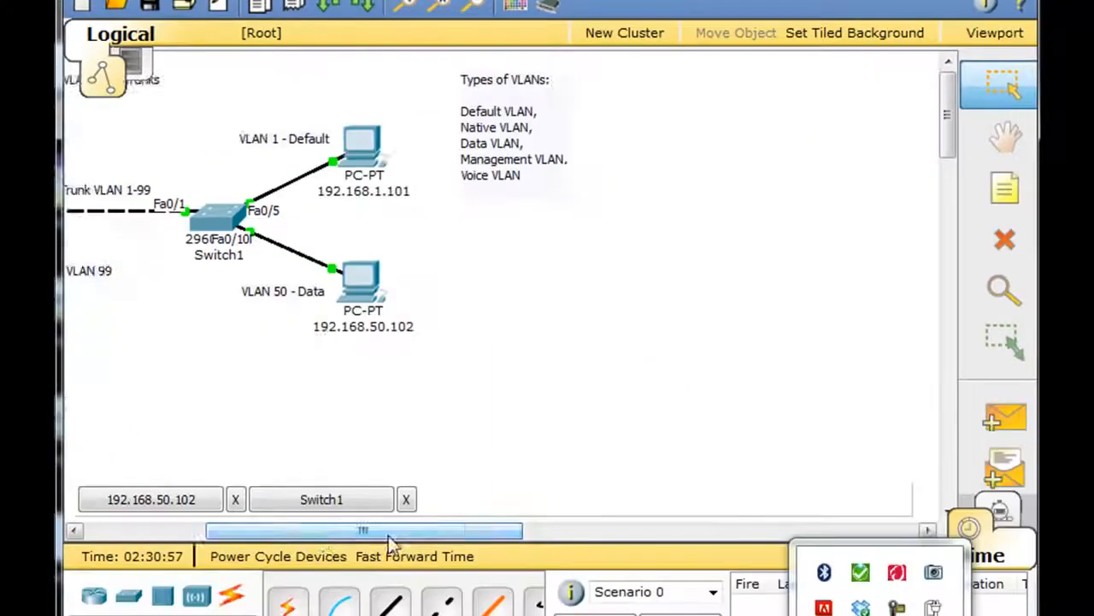
drag(282, 539, 403, 532)
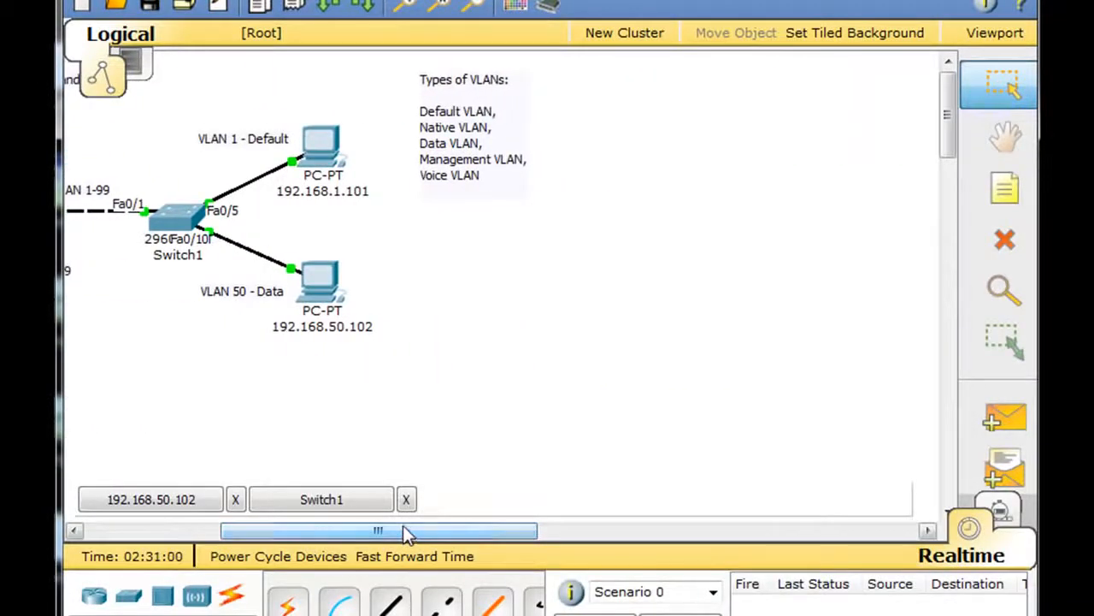
click(1014, 523)
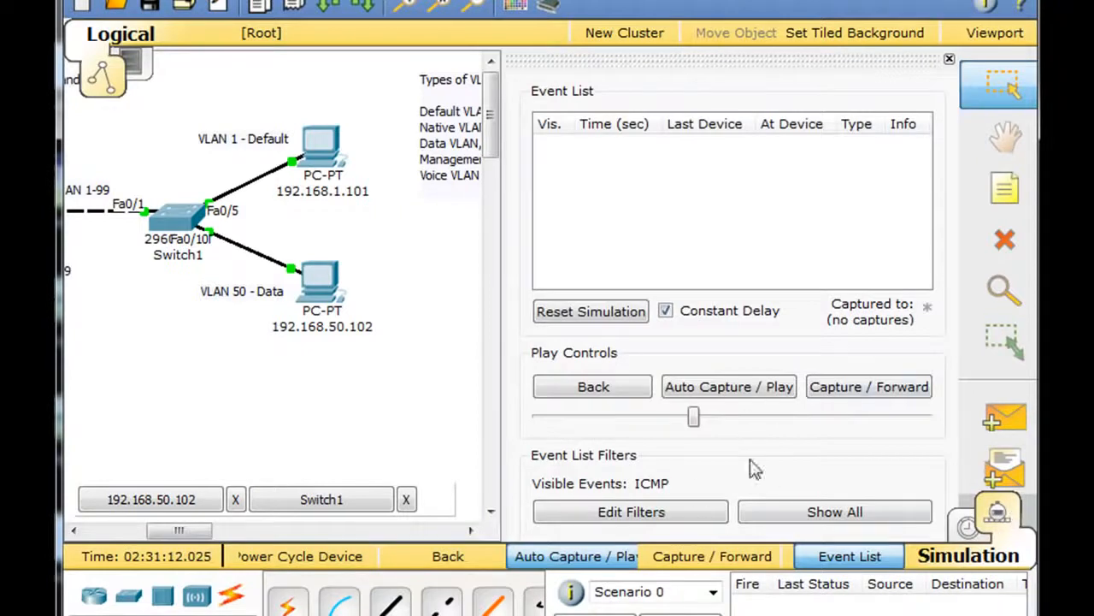
Clear all event list filters and set ICMP as the only visible event type.
click(675, 513)
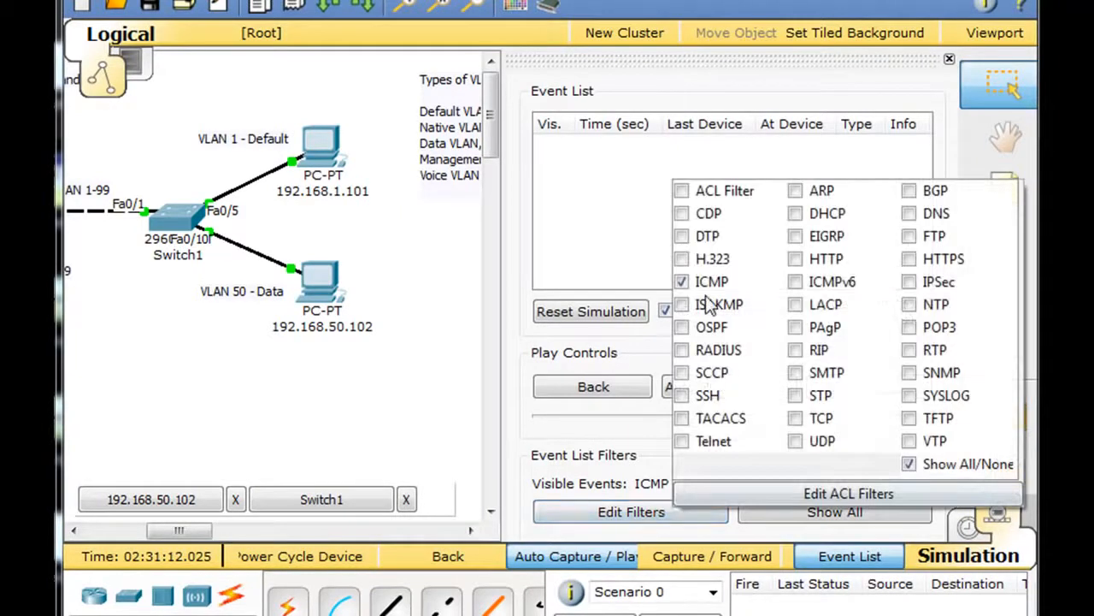
click(909, 464)
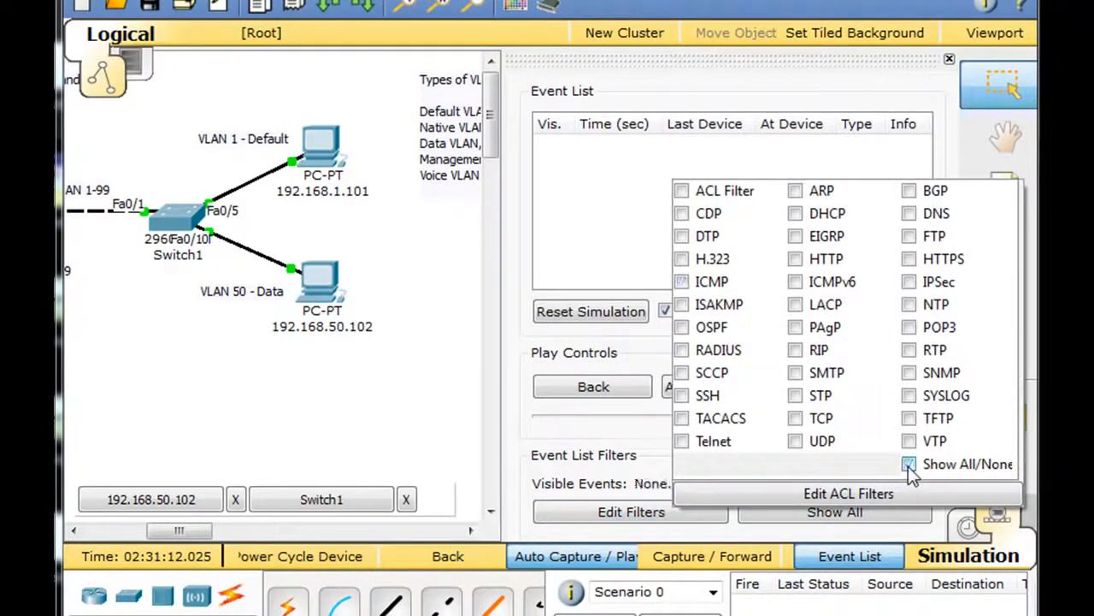
click(909, 464)
click(909, 464)
click(682, 283)
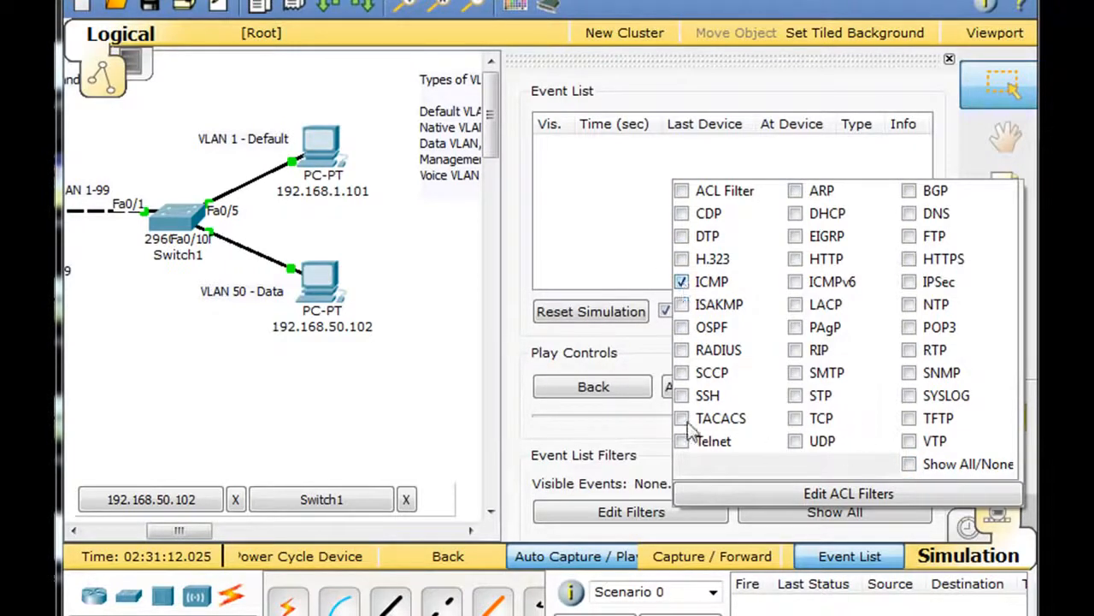
click(641, 438)
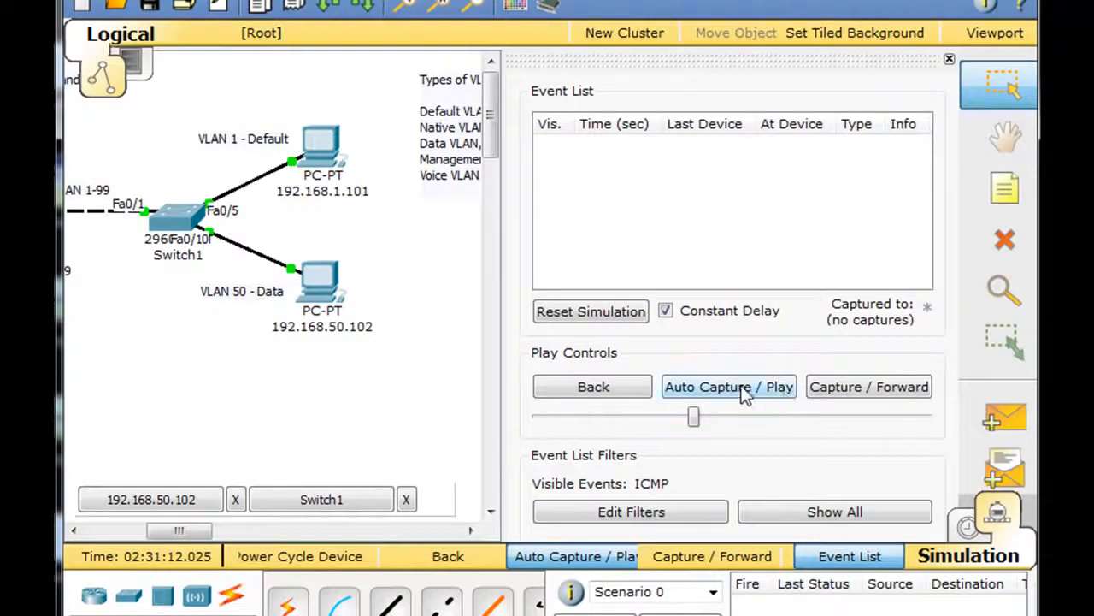
Recall "ping 192.168.50.101" in PC 192.168.50.102's Command Prompt without running it, and start Auto Capture / Play.
click(322, 278)
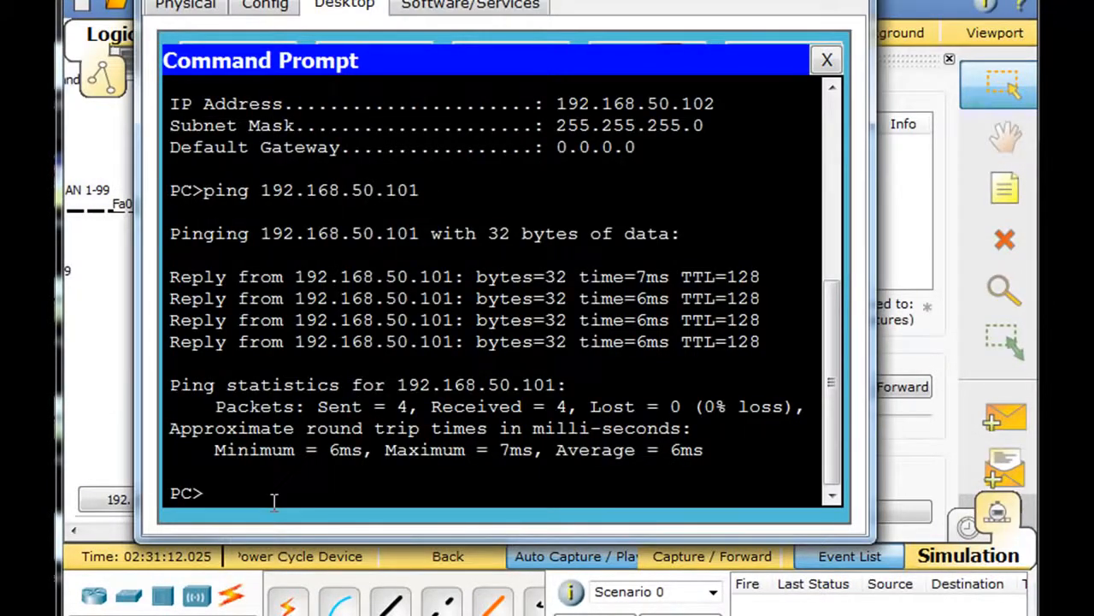
key(Up)
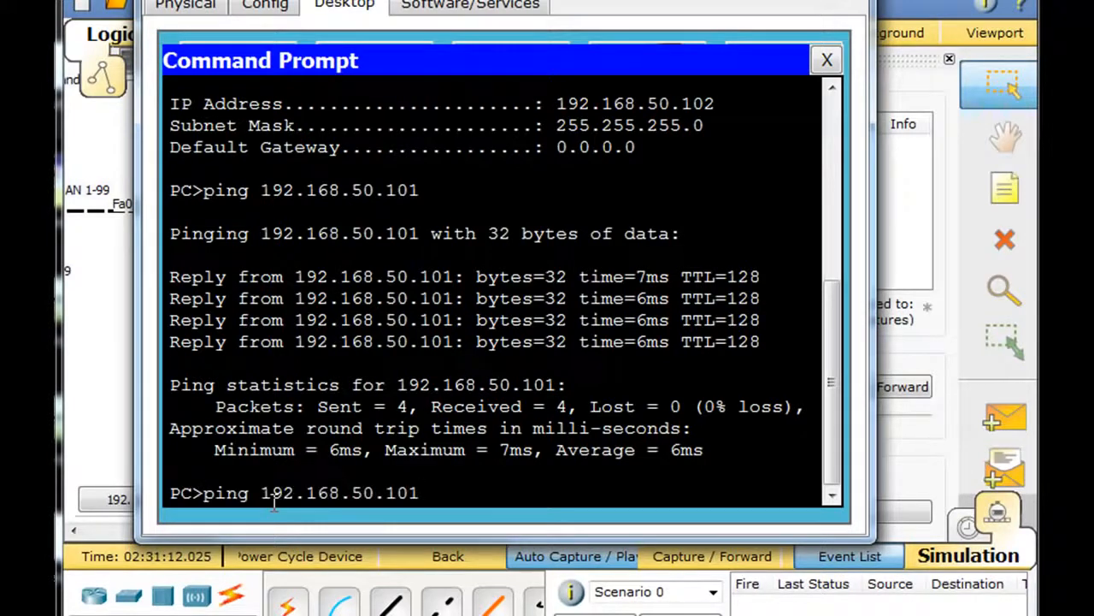
drag(610, 3, 501, 427)
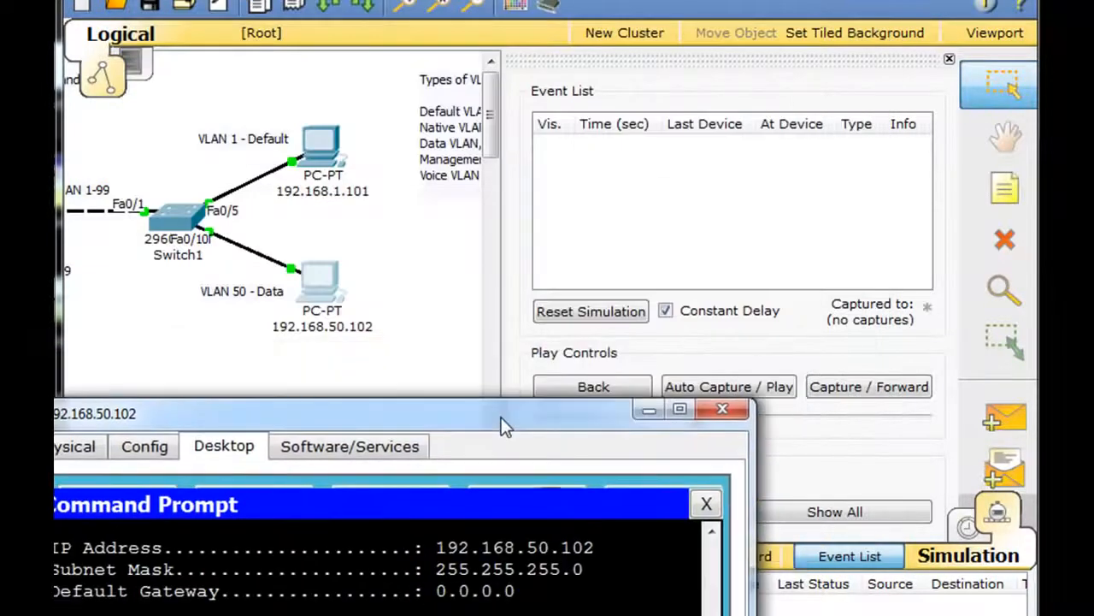
drag(355, 428, 460, 13)
drag(633, 6, 621, 467)
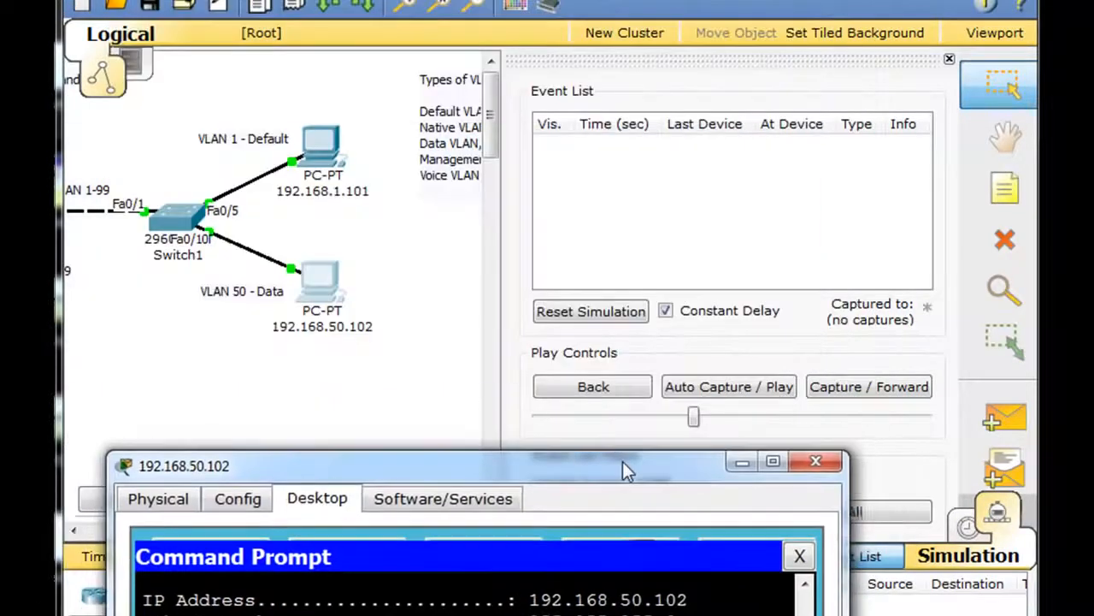
click(723, 395)
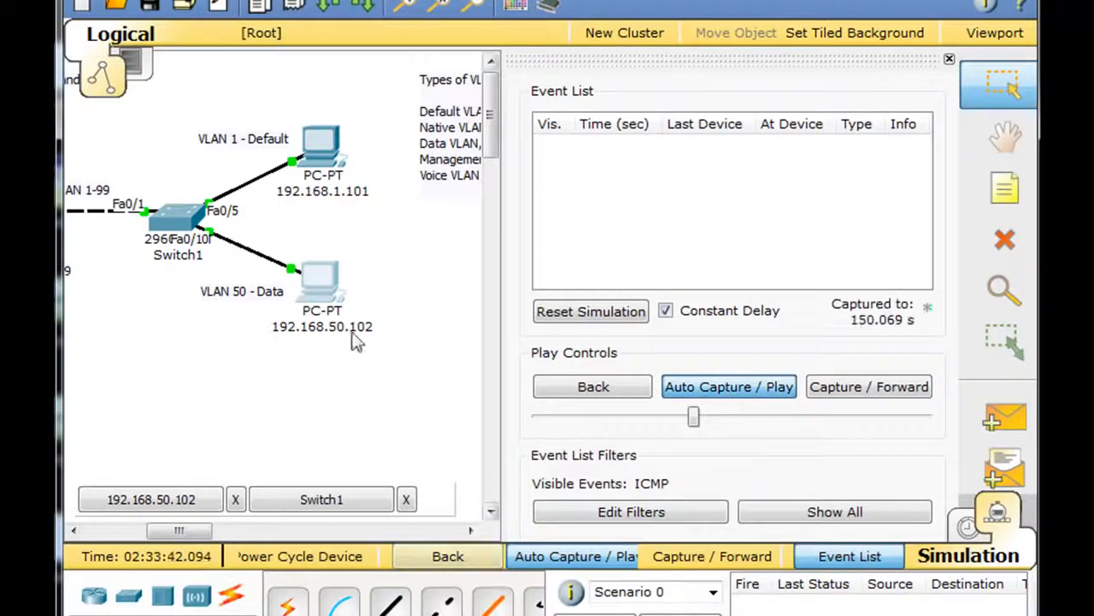
Run the prepared ping from PC 192.168.50.102, minimize its window, and follow the packet across the trunk link.
click(324, 286)
drag(440, 477, 446, 57)
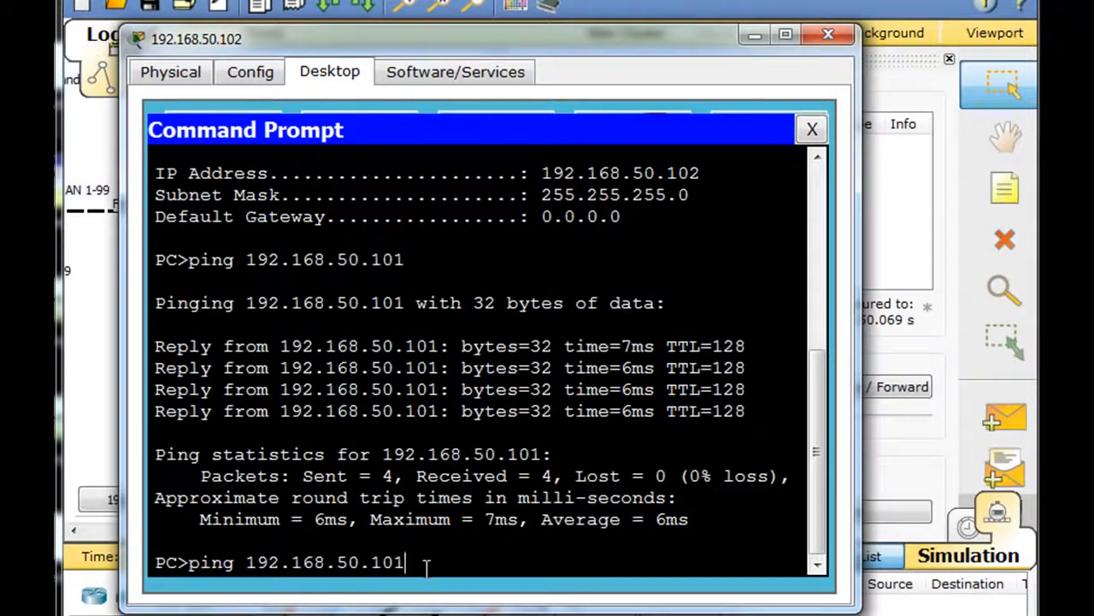
key(Return)
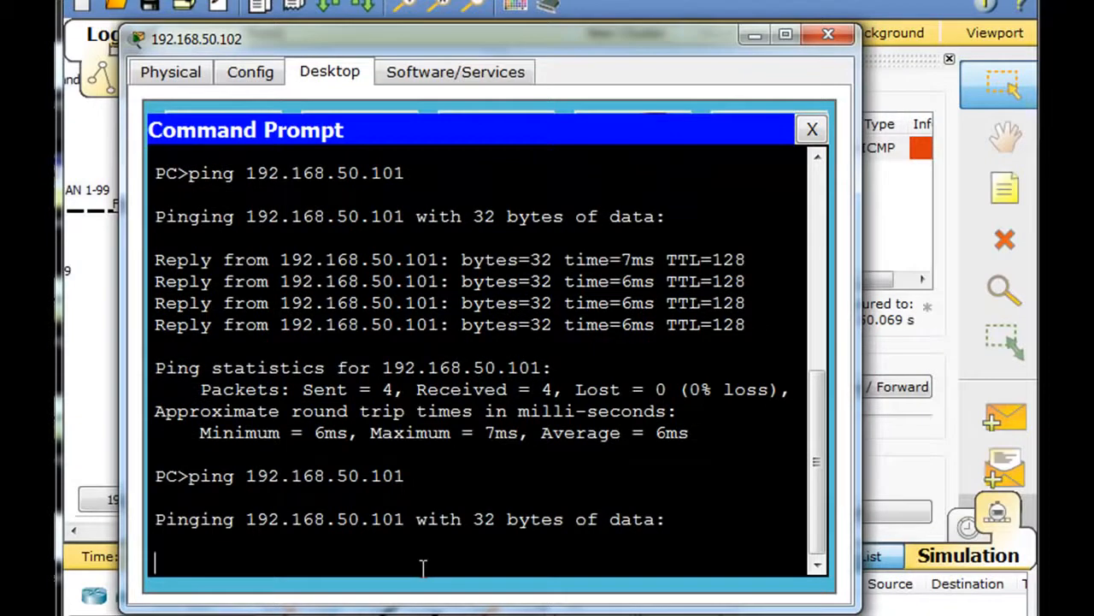
click(754, 34)
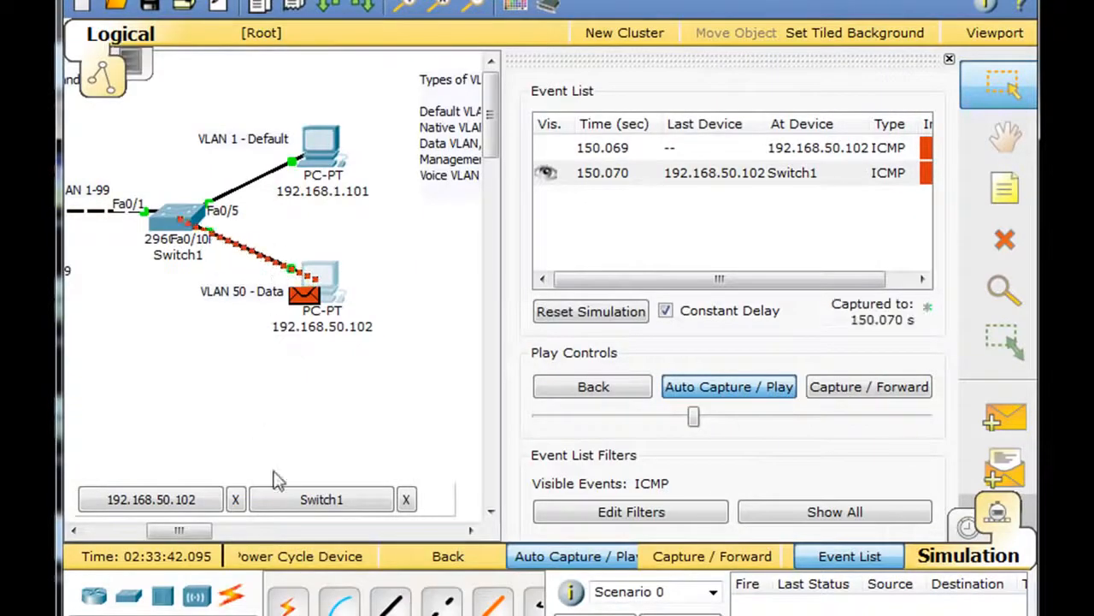
drag(205, 530, 169, 532)
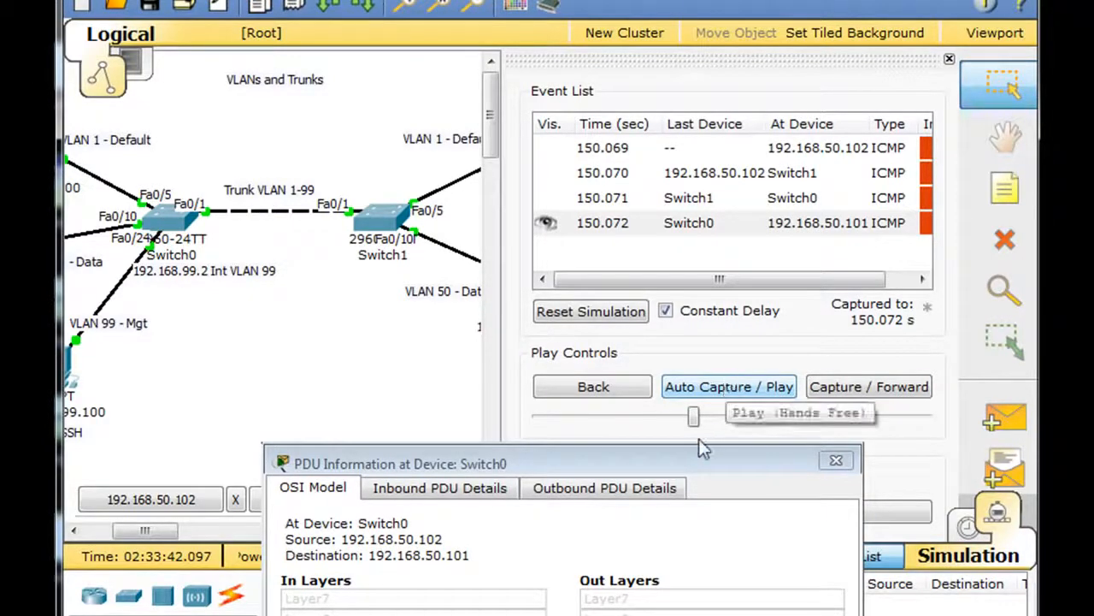
Examine the incoming and outgoing Layer 1 and Layer 2 information of the PDU at Switch0 in the OSI Model view.
drag(694, 459, 610, 35)
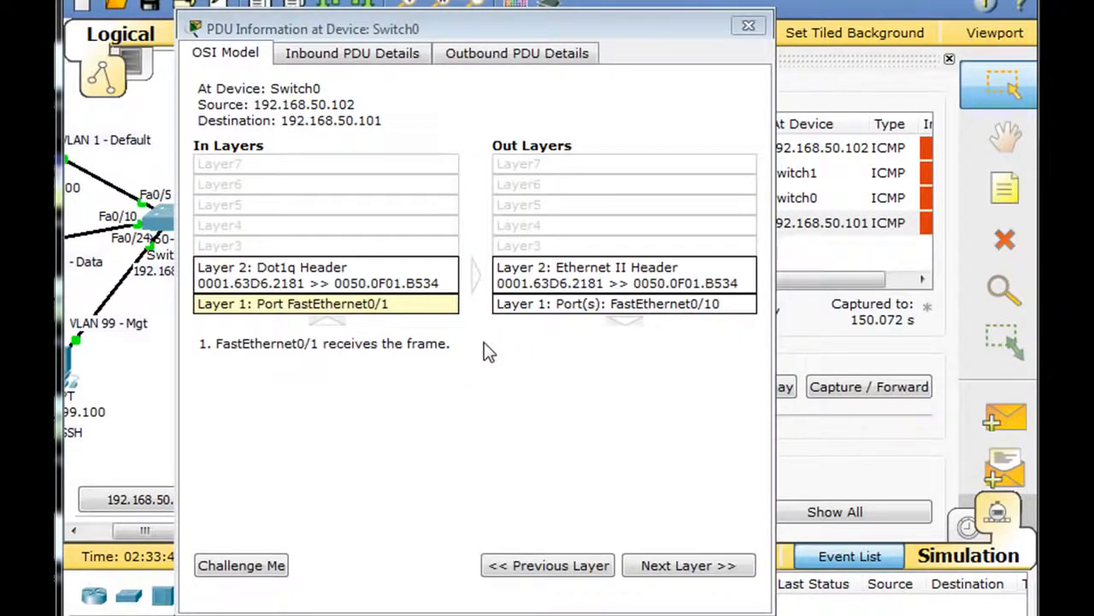
drag(508, 29, 528, 21)
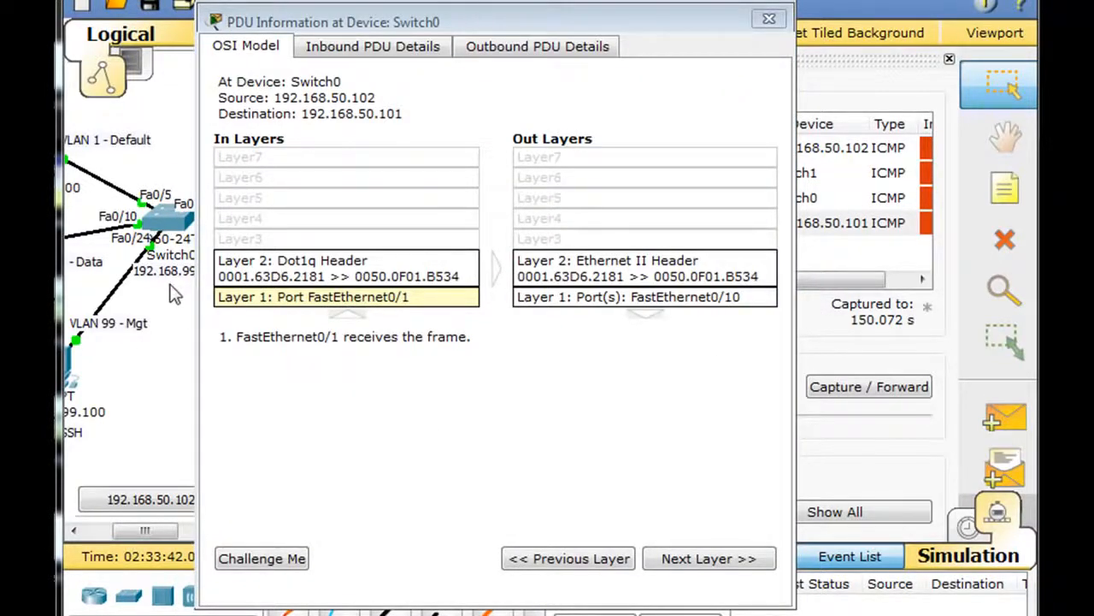
drag(509, 20, 518, 5)
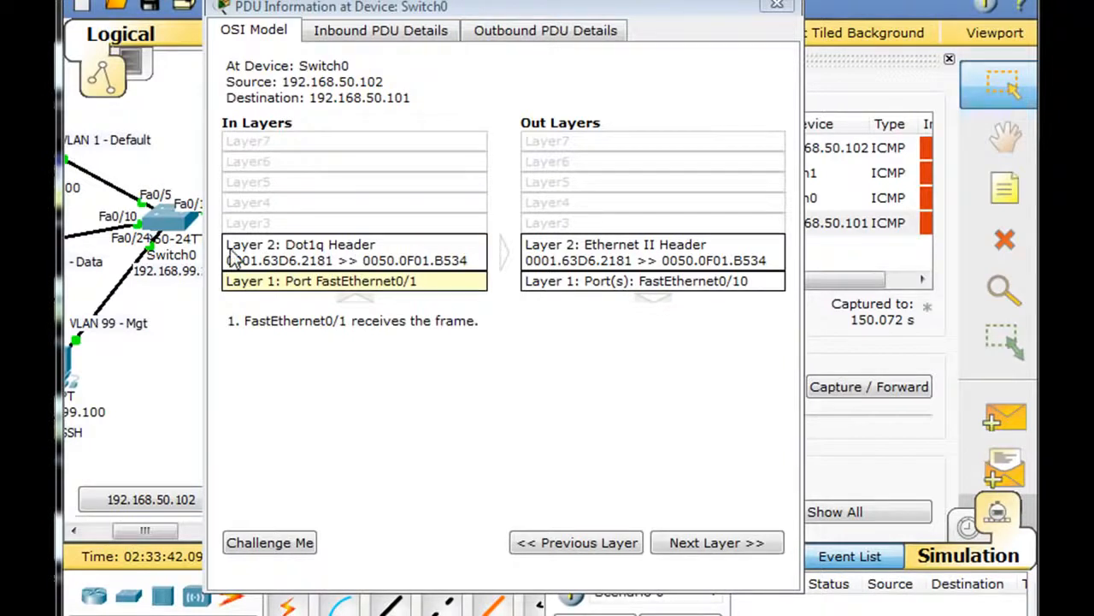
drag(383, 9, 541, 0)
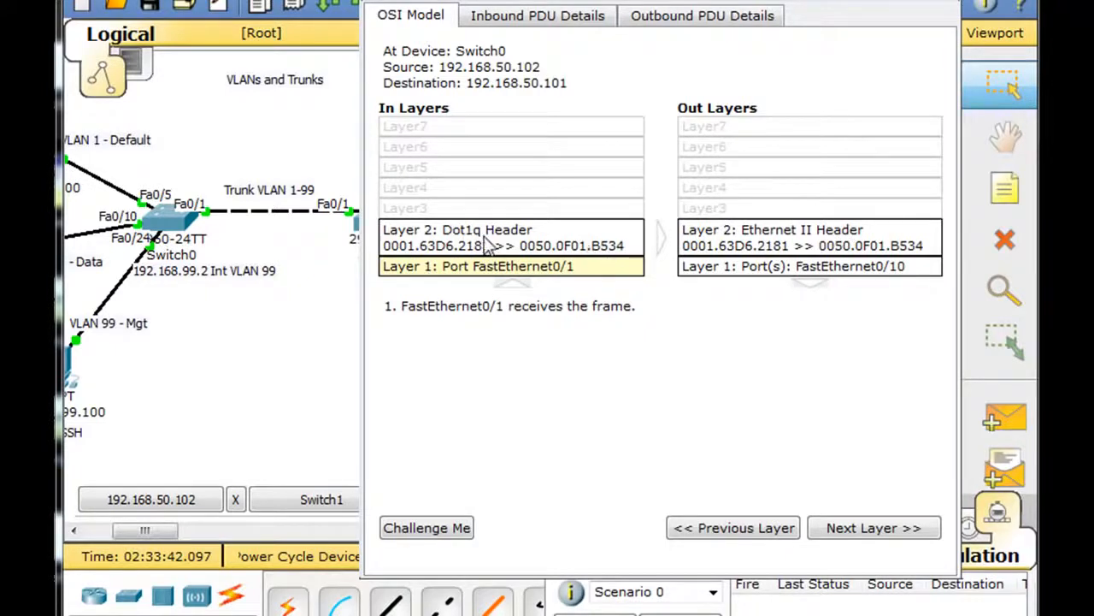
Examine the Ethernet 802.1q, IP and ICMP fields in Switch0's inbound PDU details, including TPID and TCI.
click(517, 19)
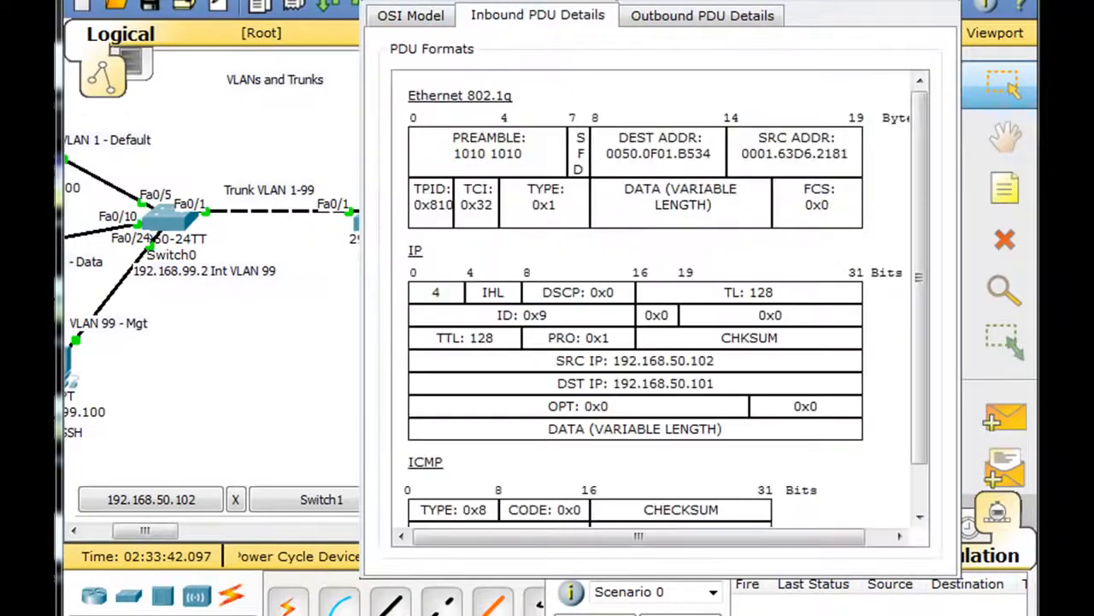
drag(644, 3, 499, 2)
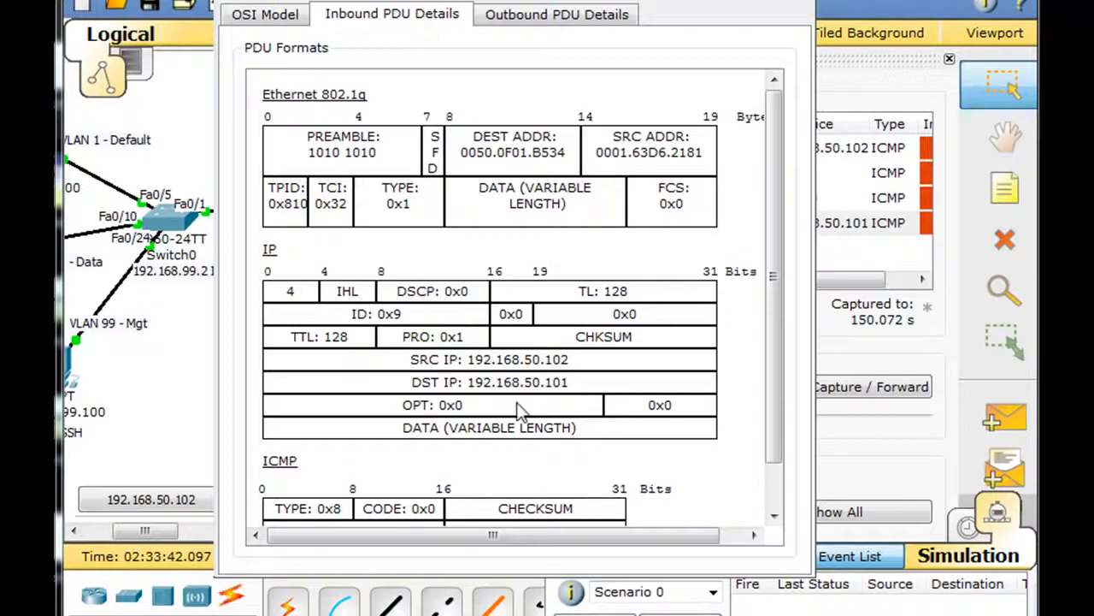
drag(774, 287, 774, 356)
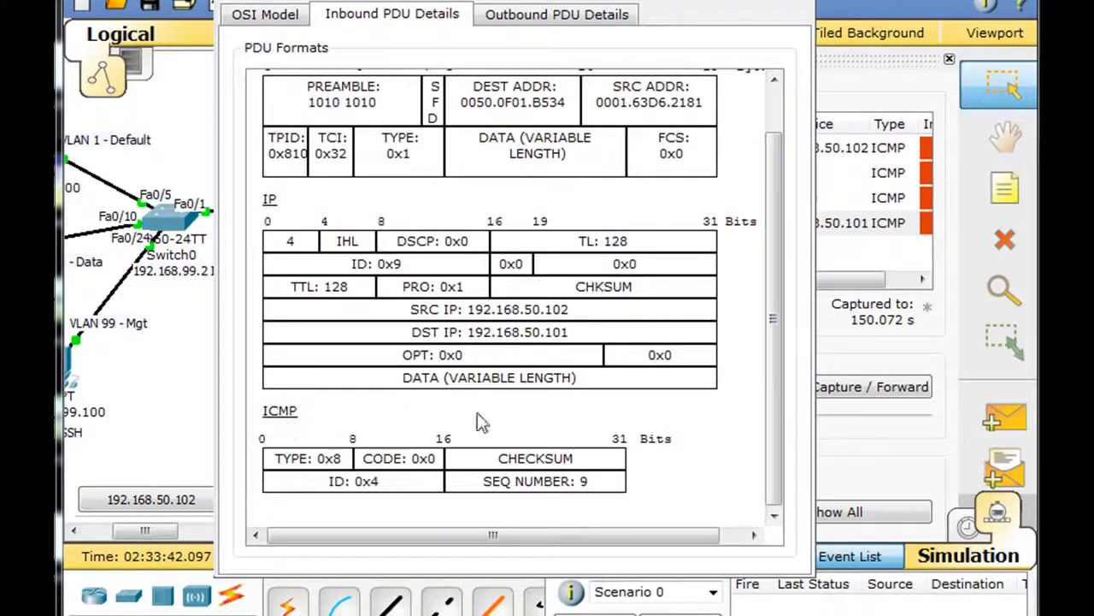
drag(770, 410, 760, 349)
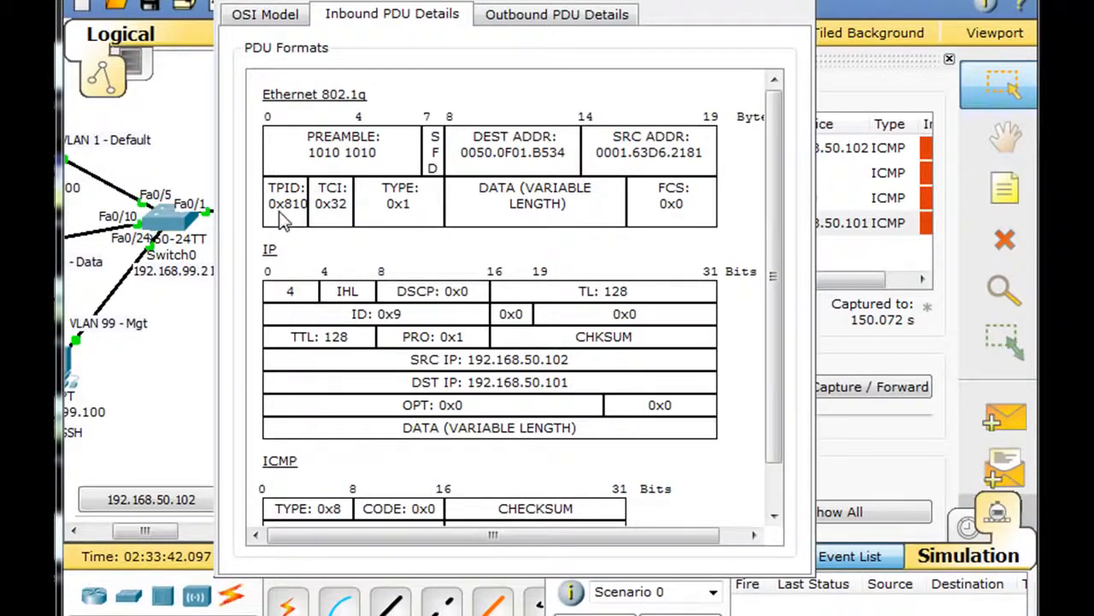
Examine Switch0's outbound PDU details, close the PDU information, and locate the packet at PC 192.168.50.101.
click(565, 17)
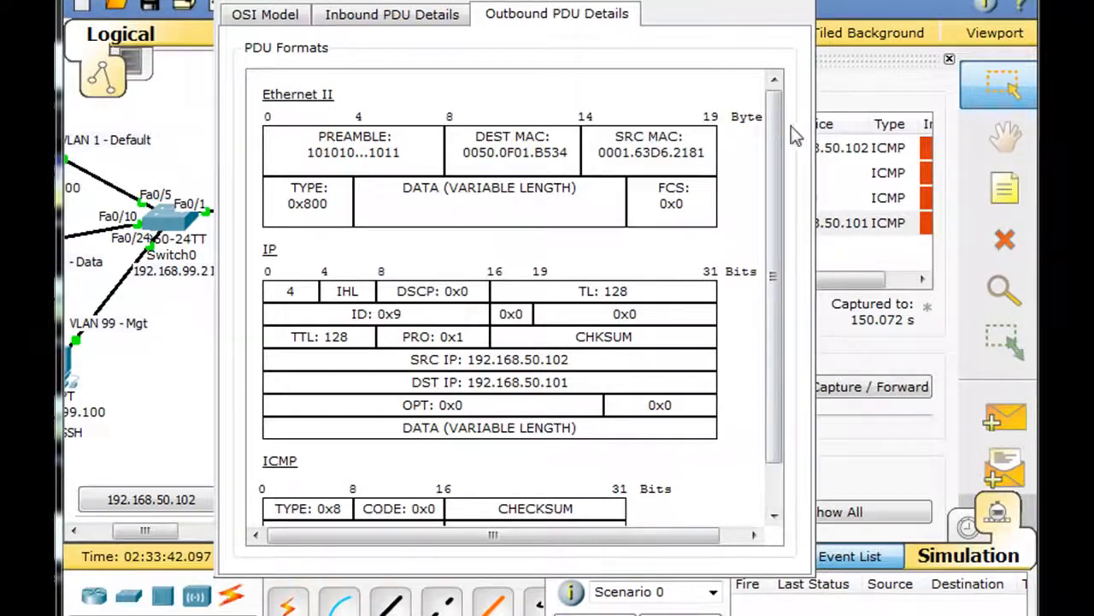
scroll(781, 146, down, 2)
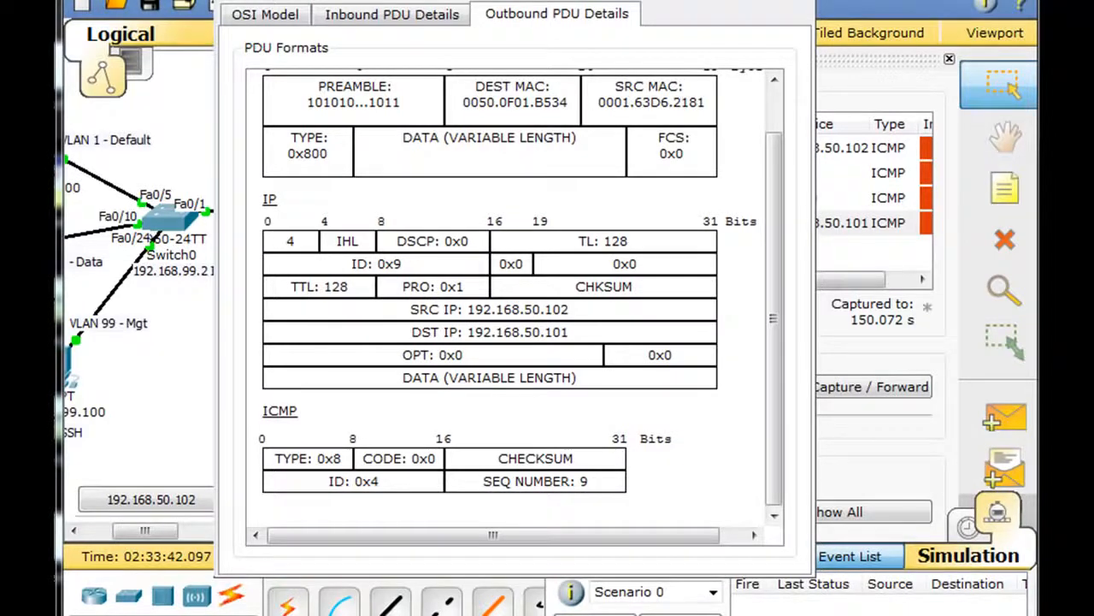
click(795, 1)
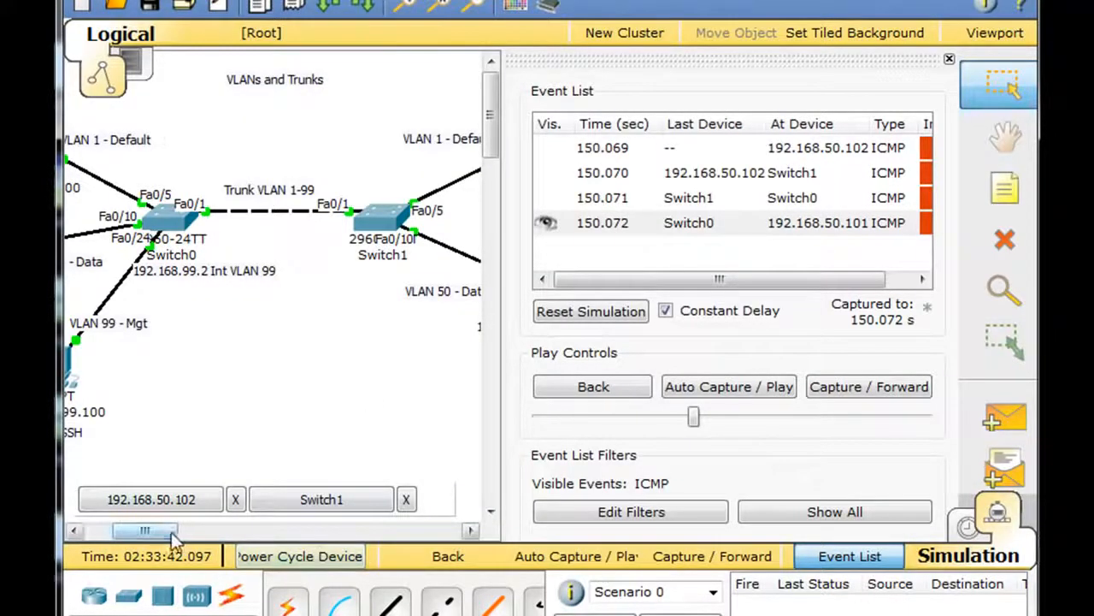
drag(174, 537, 153, 537)
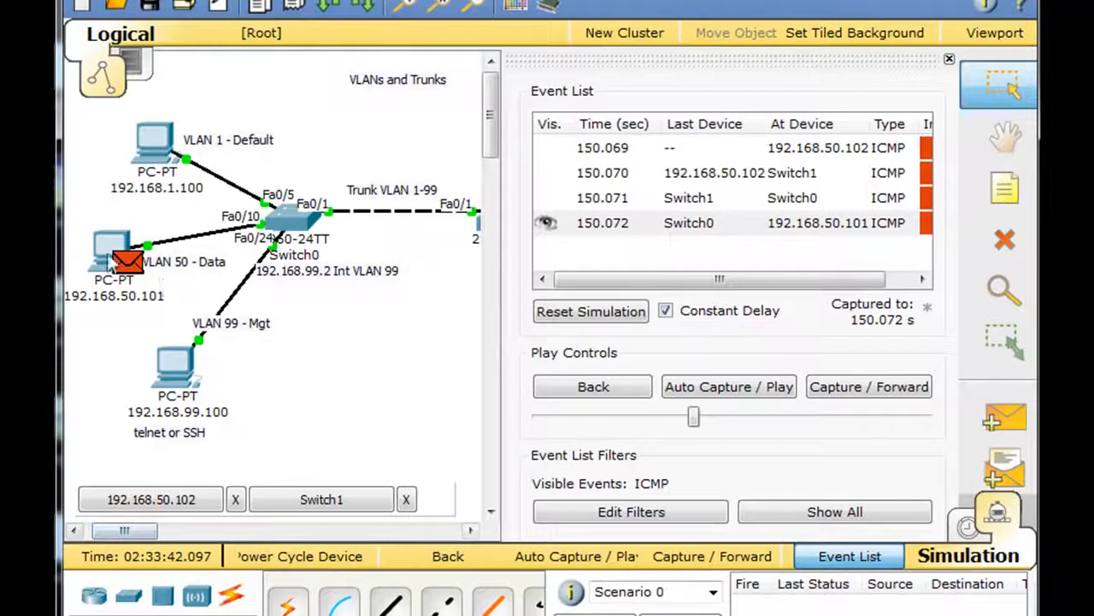